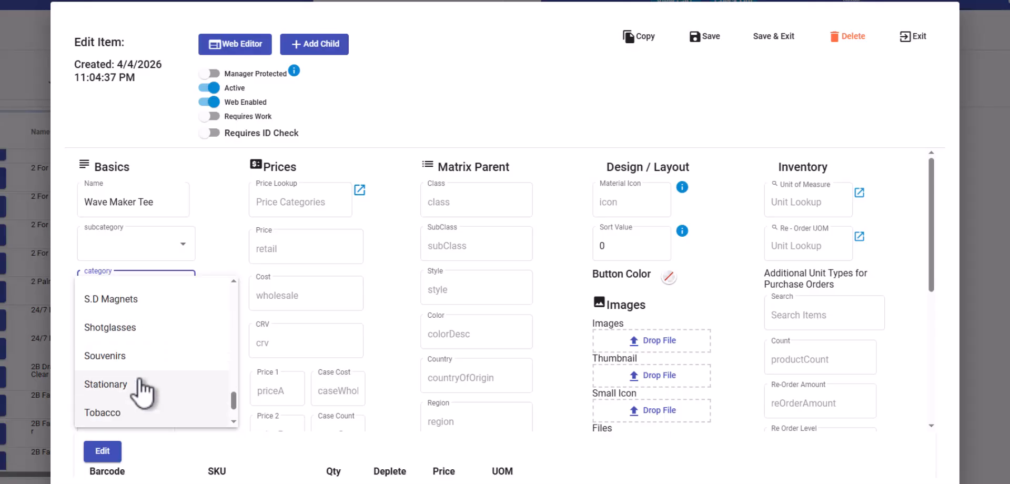
Step: Assign the Wave Maker Tee parent item to the T-SHIRTS category, set its price to 31.19 and save it
{"action": "scroll", "coordinate": [135, 415], "scroll_direction": "down", "scroll_amount": 2}
{"action": "left_click", "coordinate": [129, 387]}
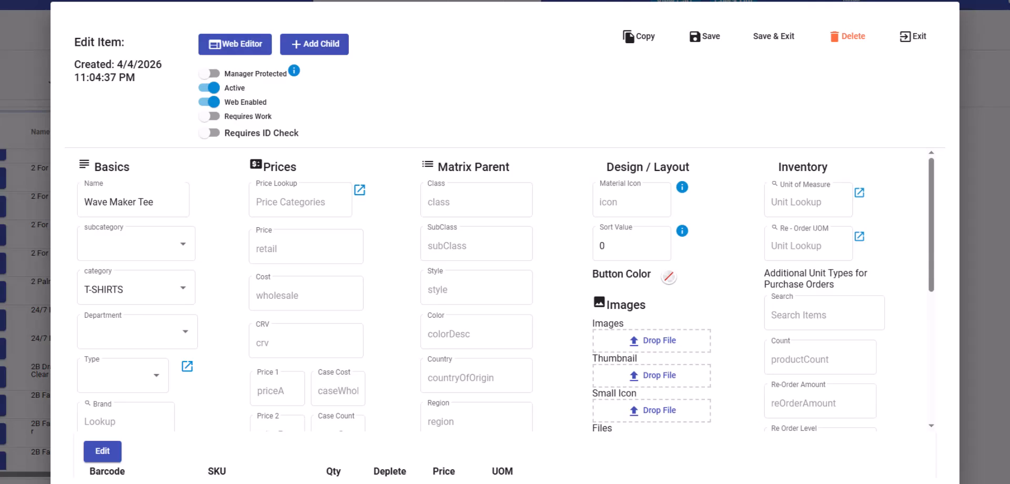
{"action": "left_click", "coordinate": [284, 248]}
{"action": "type", "text": "31.19"}
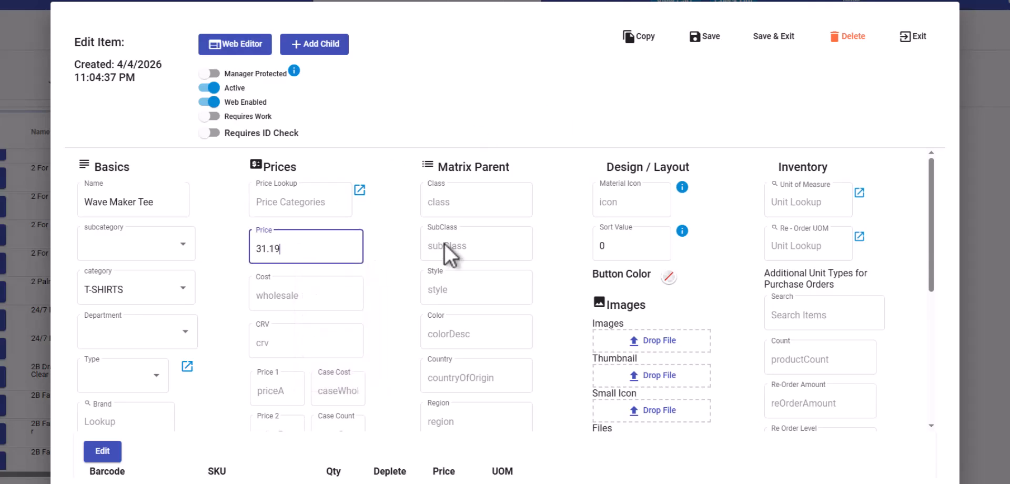
{"action": "left_click", "coordinate": [684, 44]}
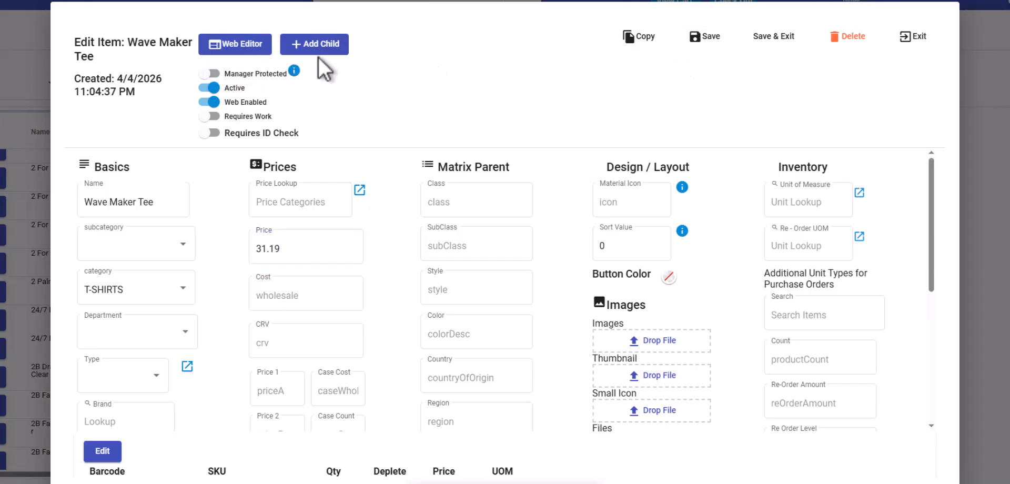
Step: Add a child item to the Wave Maker Tee and attach the yellow T-shirt image to it
{"action": "left_click", "coordinate": [331, 47]}
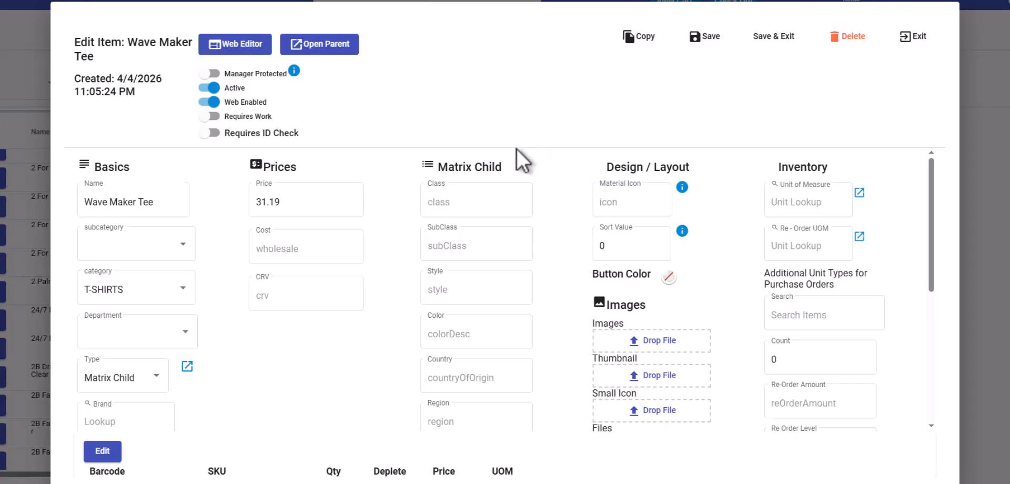
{"action": "left_click_drag", "start_coordinate": [657, 233], "coordinate": [647, 351]}
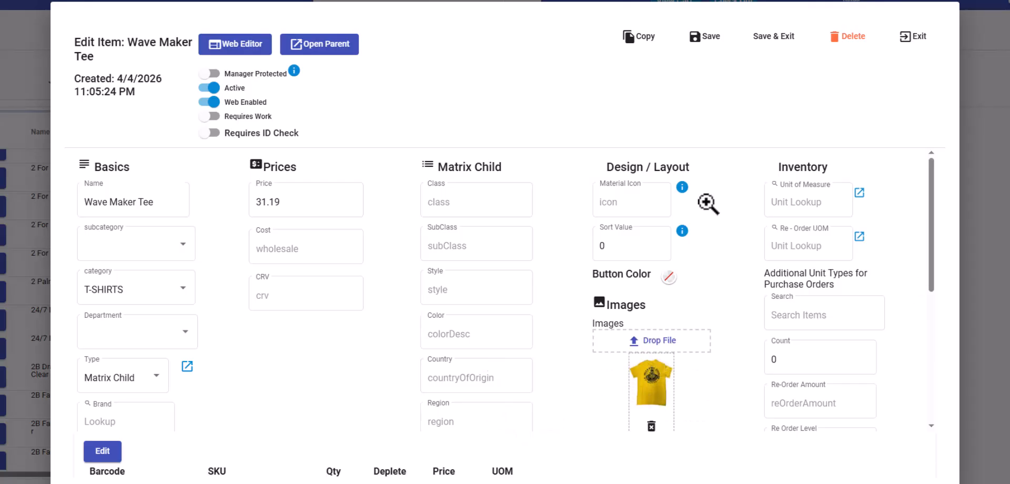
Step: Set the child item's color to Yellow and pick a matching yellow as its button color
{"action": "left_click", "coordinate": [470, 326]}
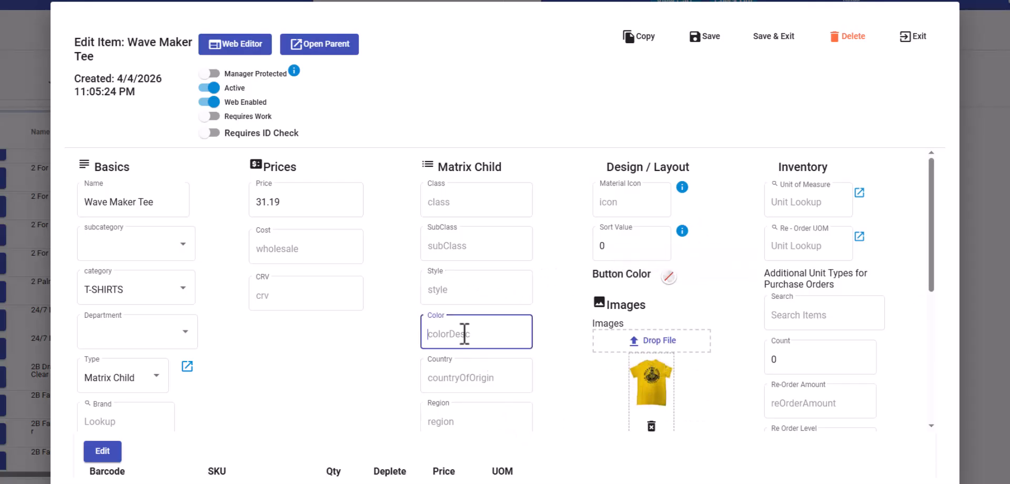
{"action": "type", "text": "Yellow"}
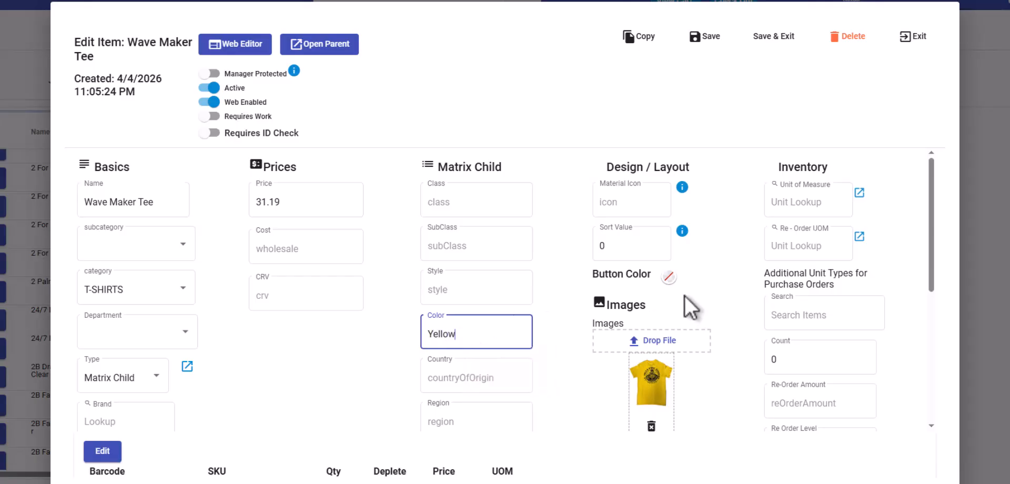
{"action": "left_click", "coordinate": [665, 279]}
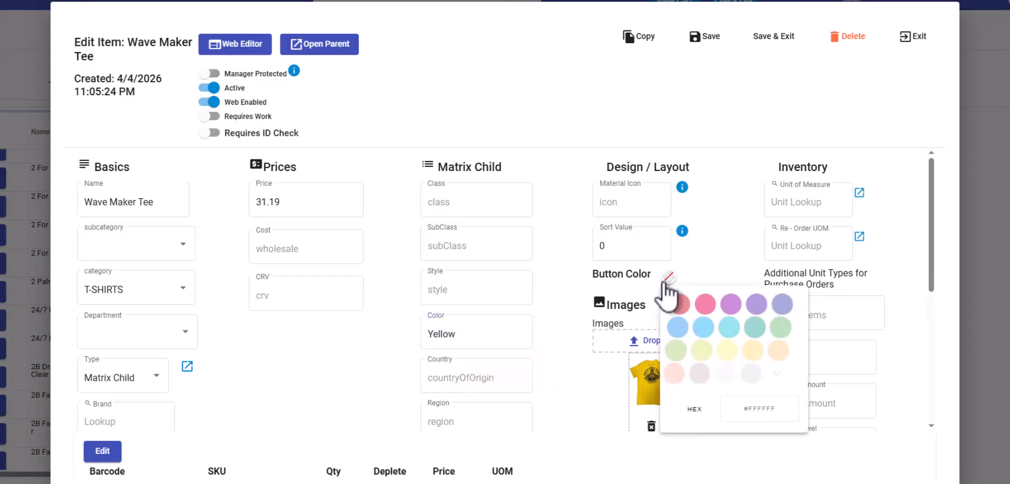
{"action": "left_click", "coordinate": [739, 345]}
{"action": "left_click", "coordinate": [735, 326]}
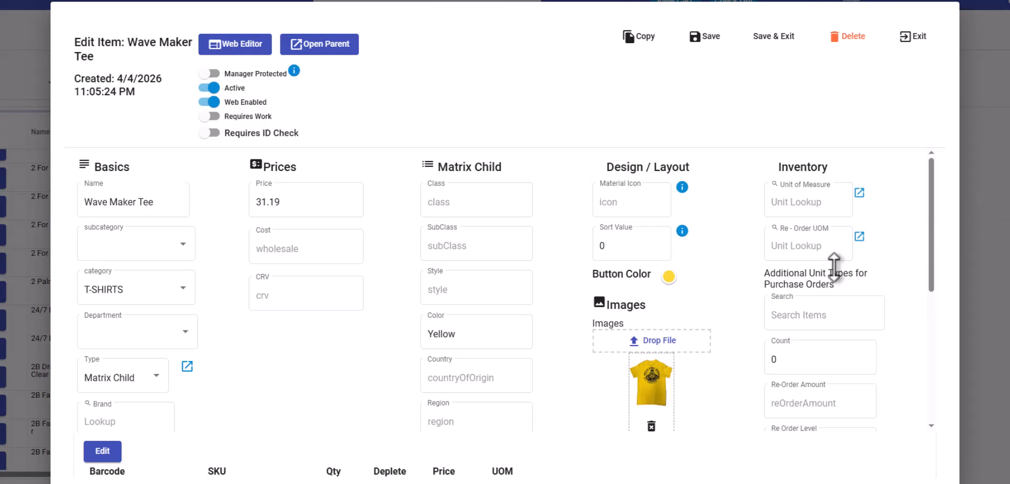
Step: Set the yellow child item's unit of measure to Small
{"action": "left_click", "coordinate": [829, 208]}
{"action": "type", "text": "Small"}
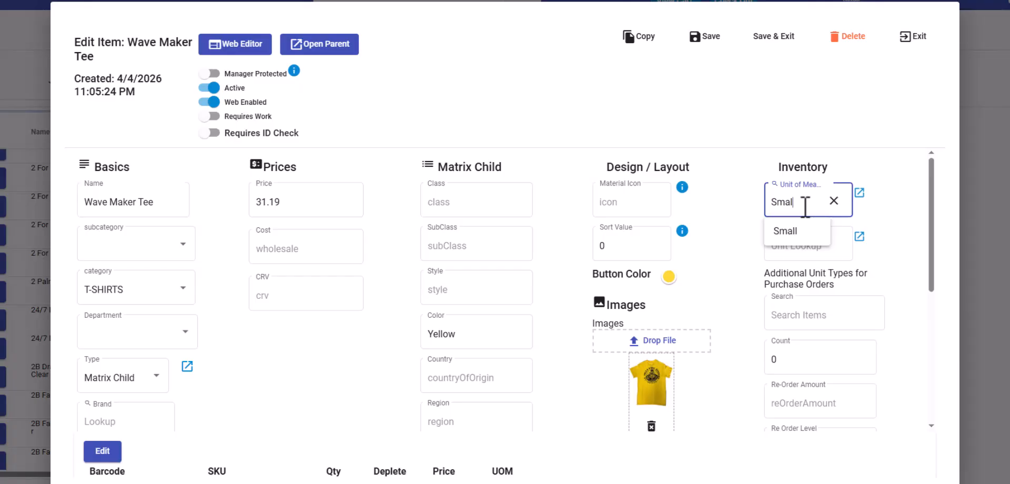
{"action": "left_click", "coordinate": [797, 234]}
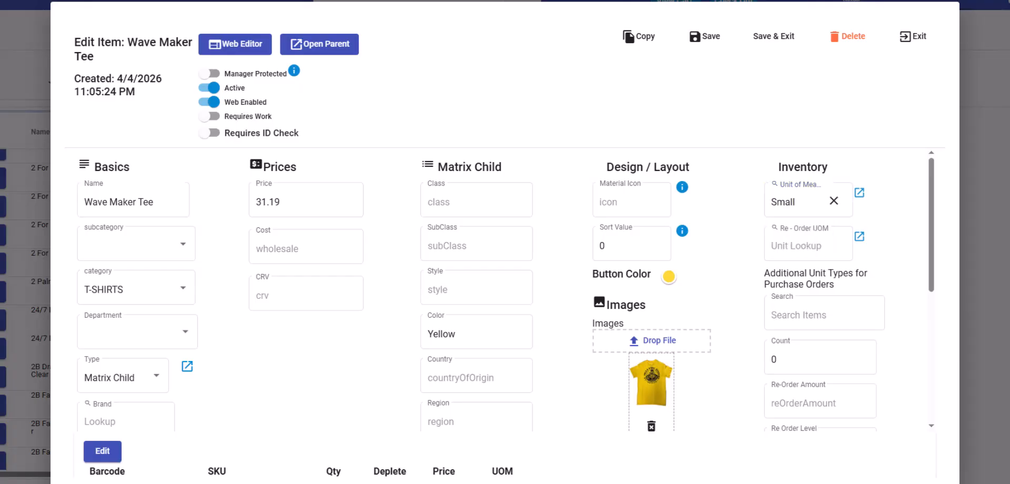
Step: Copy the Small child item, set the copy's unit of measure to Medium and save it
{"action": "left_click", "coordinate": [645, 37]}
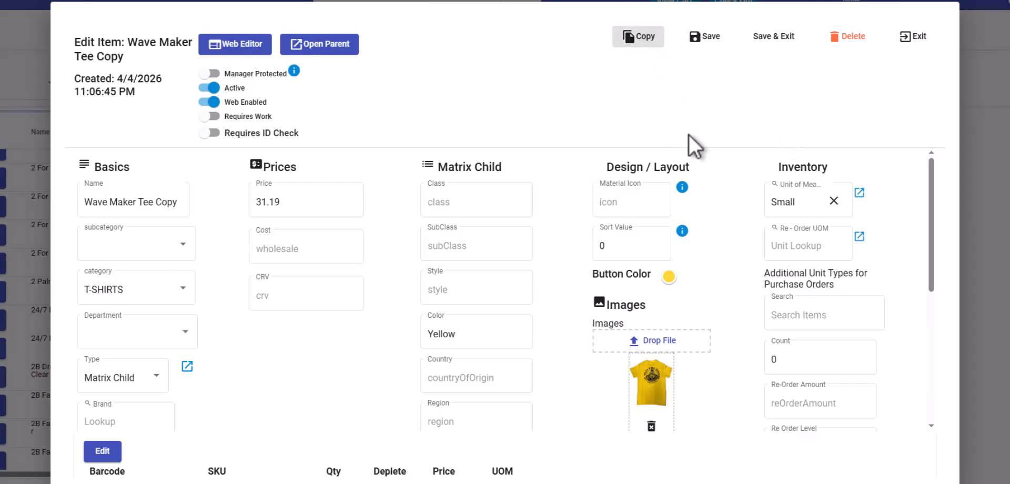
{"action": "double_click", "coordinate": [807, 204]}
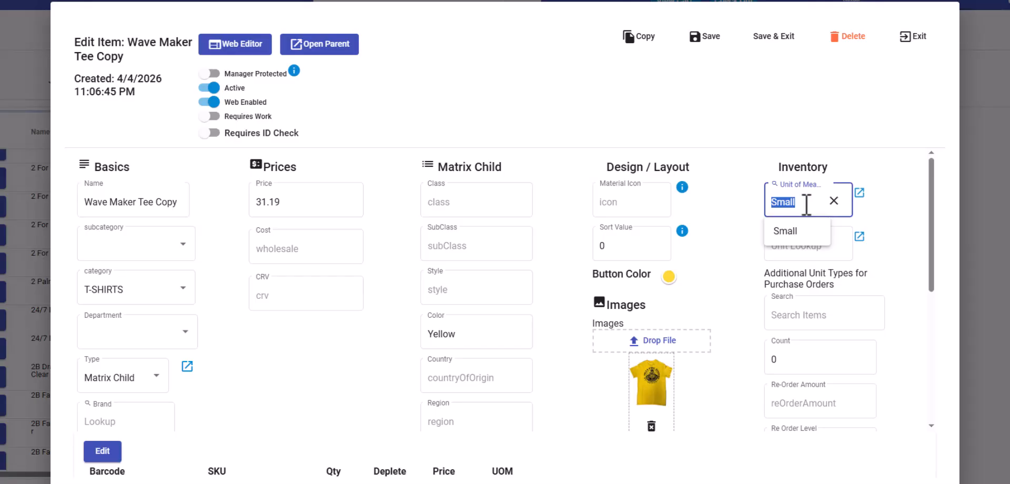
{"action": "type", "text": "Med"}
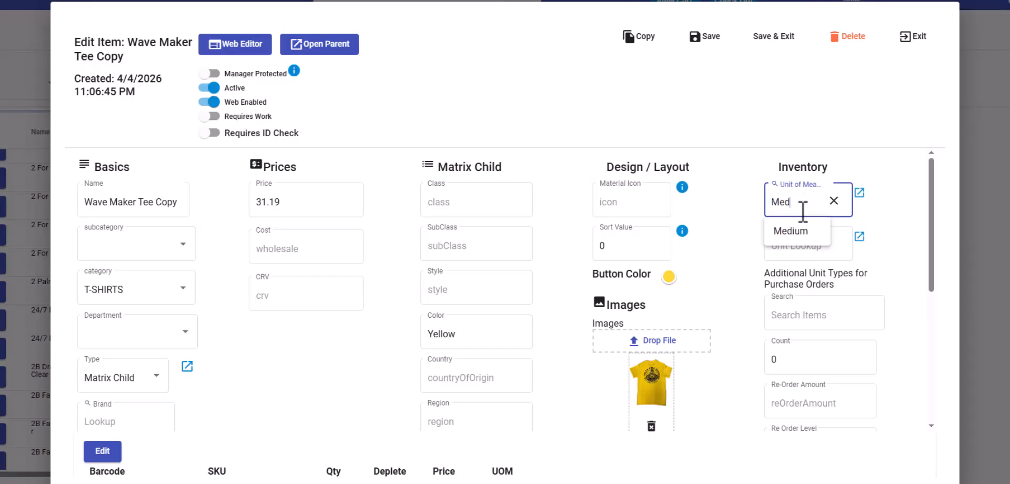
{"action": "left_click", "coordinate": [789, 232]}
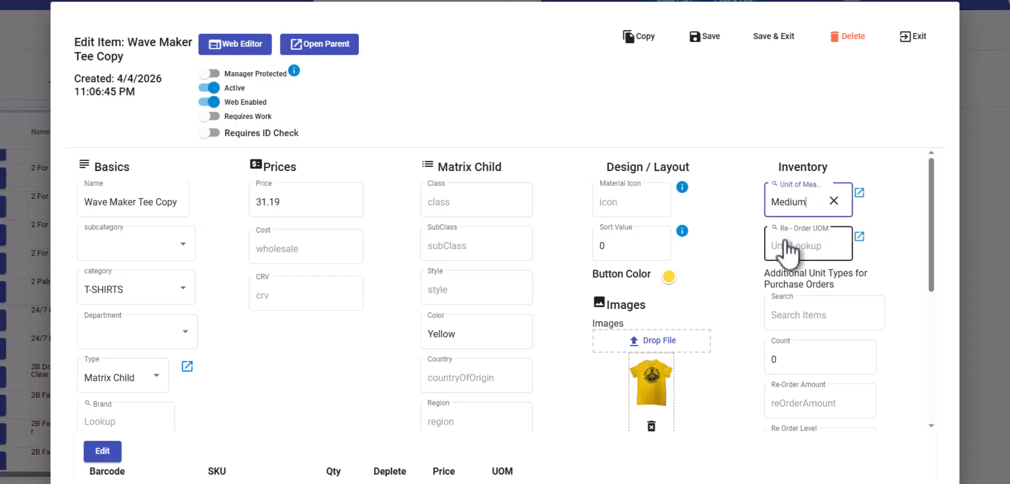
{"action": "left_click", "coordinate": [700, 46]}
Step: Remove the word "Copy" from the Medium child's name and save the item
{"action": "left_click", "coordinate": [167, 199]}
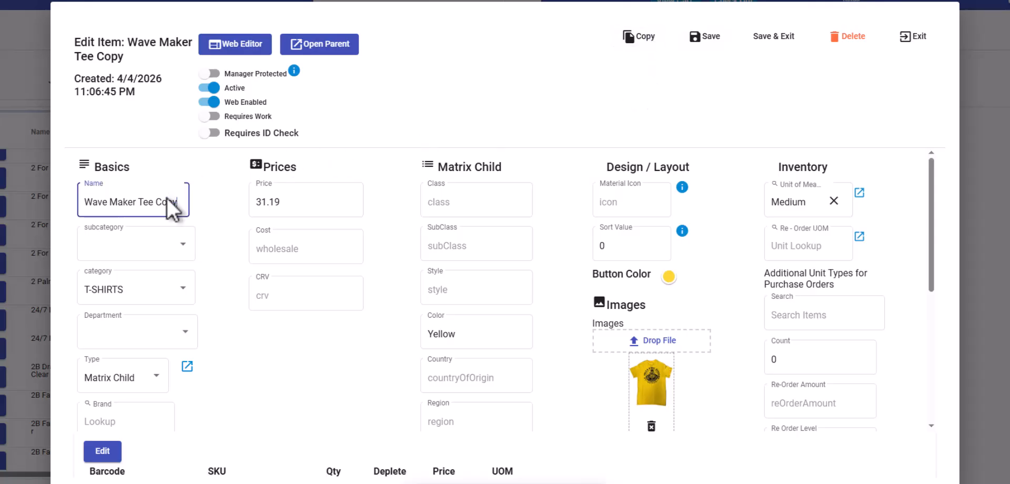
{"action": "double_click", "coordinate": [169, 201]}
{"action": "key", "text": "BackSpace"}
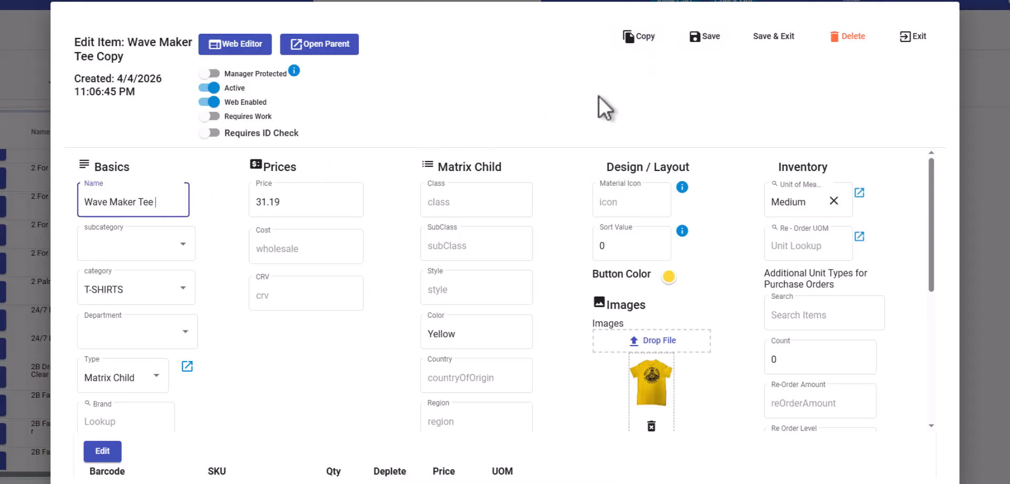
{"action": "left_click", "coordinate": [708, 37]}
Step: Copy the Medium child item and remove the word "Copy" from the new item's name
{"action": "left_click", "coordinate": [790, 205]}
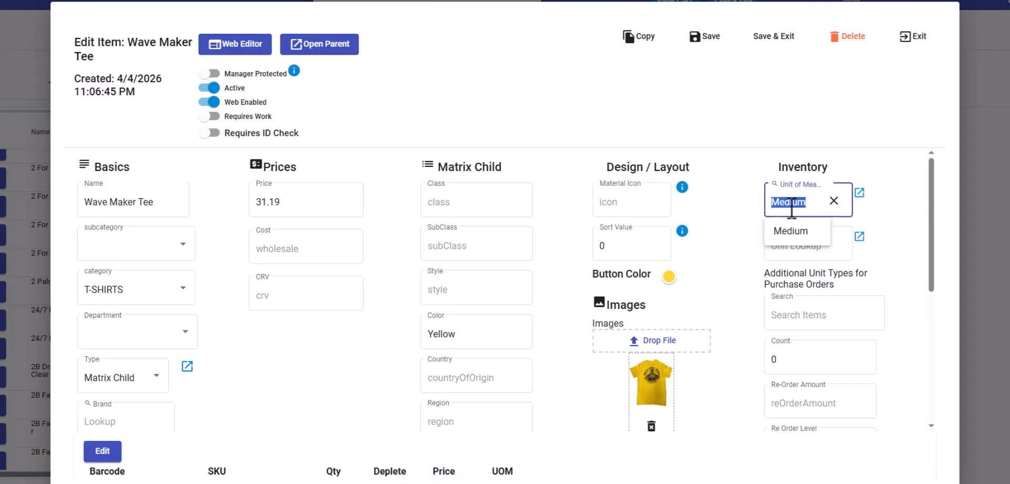
{"action": "left_click", "coordinate": [760, 117]}
{"action": "left_click", "coordinate": [644, 37]}
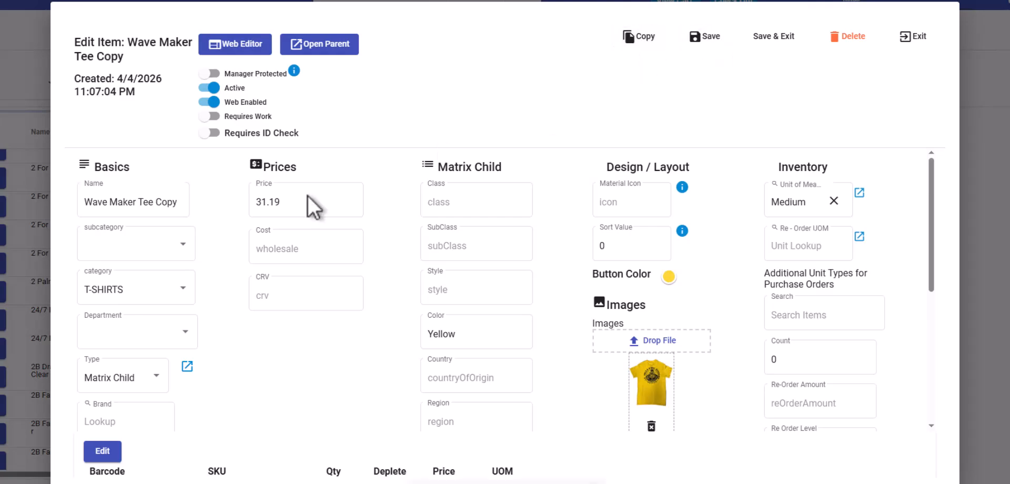
{"action": "left_click_drag", "start_coordinate": [157, 202], "coordinate": [202, 203]}
{"action": "key", "text": "BackSpace"}
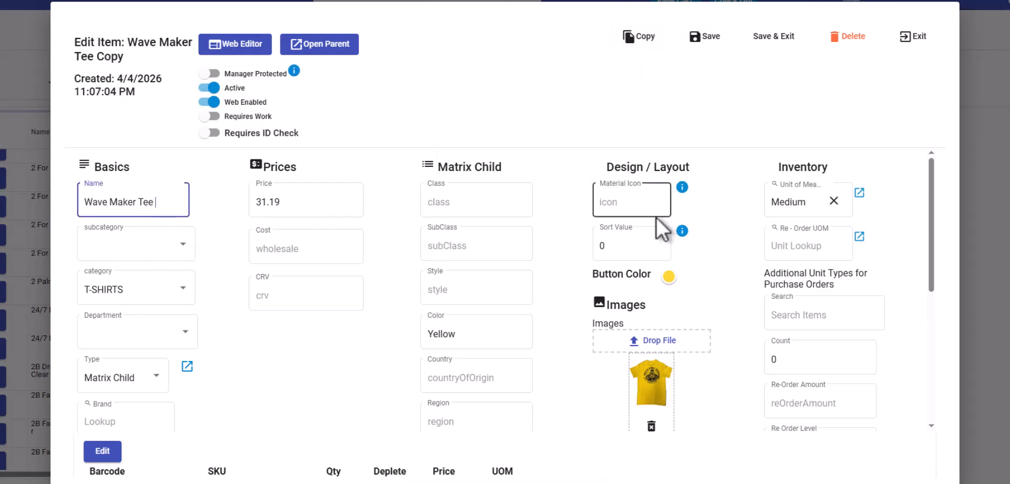
Step: Set the new copy's unit of measure to XXL and save the item
{"action": "left_click", "coordinate": [783, 202]}
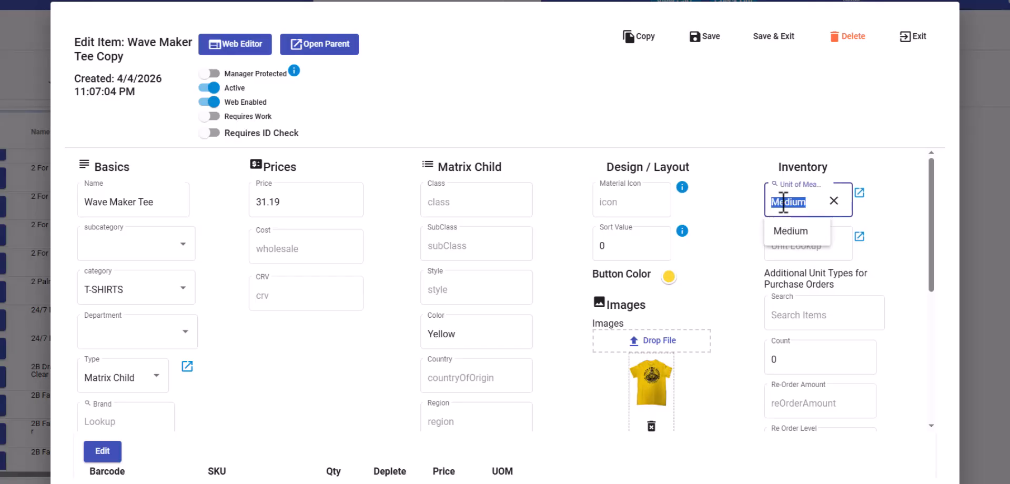
{"action": "type", "text": "X"}
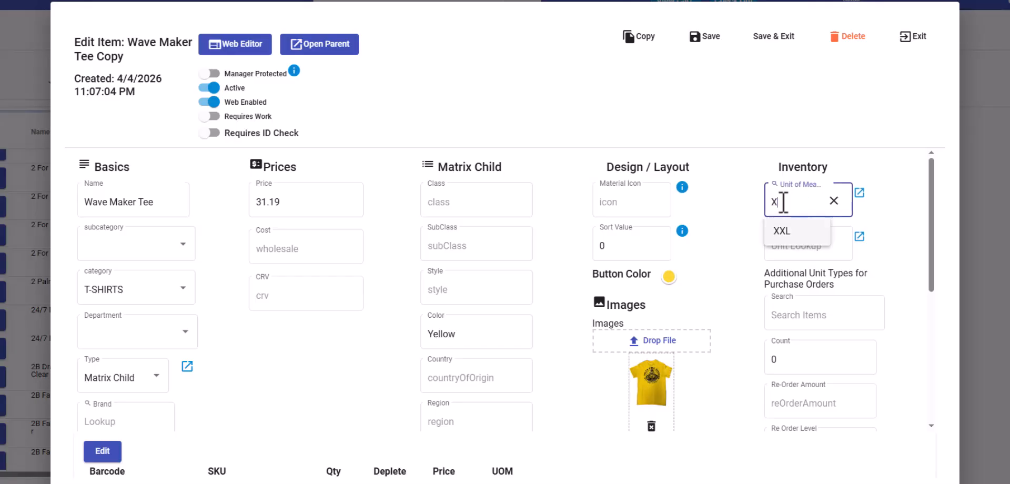
{"action": "left_click", "coordinate": [780, 231]}
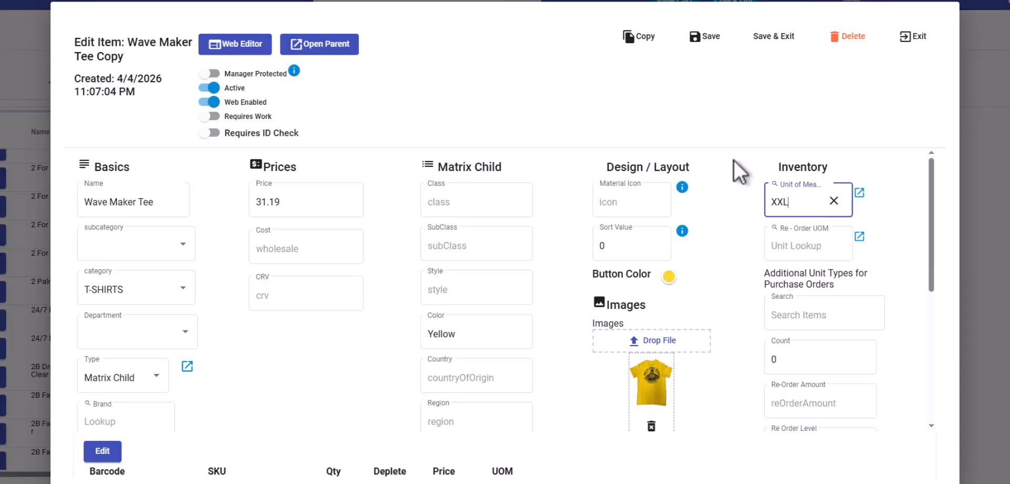
{"action": "left_click", "coordinate": [705, 38]}
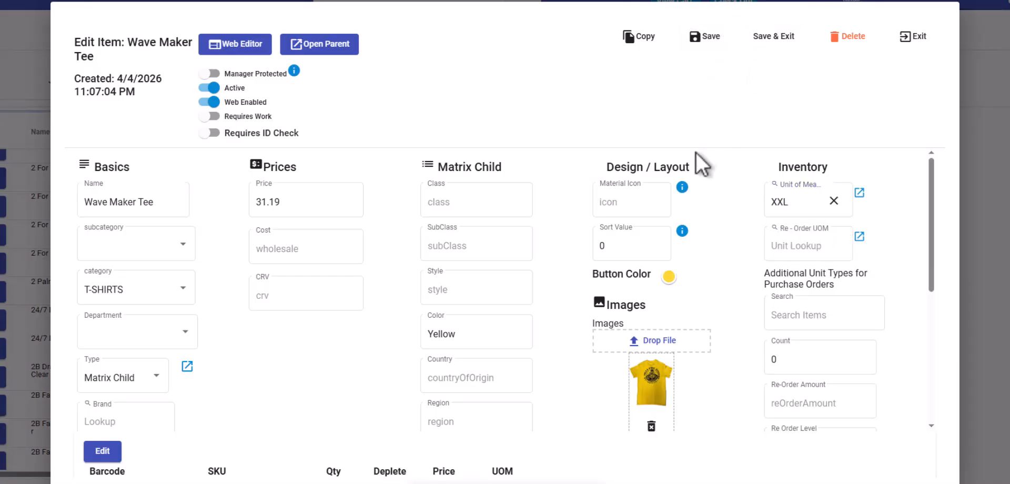
Step: Examine the XXL child's count and barcode fields and the remaining item details
{"action": "left_click", "coordinate": [779, 356]}
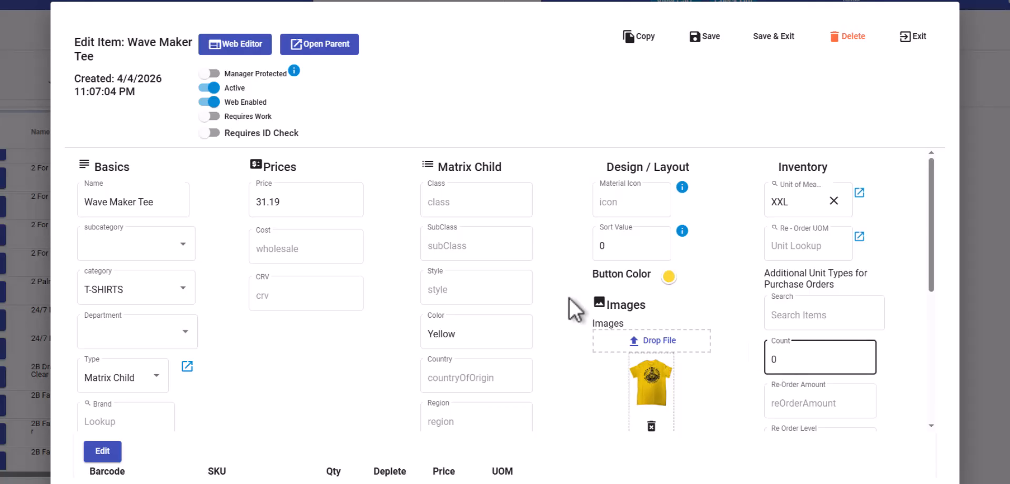
{"action": "left_click", "coordinate": [524, 288]}
{"action": "scroll", "coordinate": [424, 289], "scroll_direction": "down", "scroll_amount": 5}
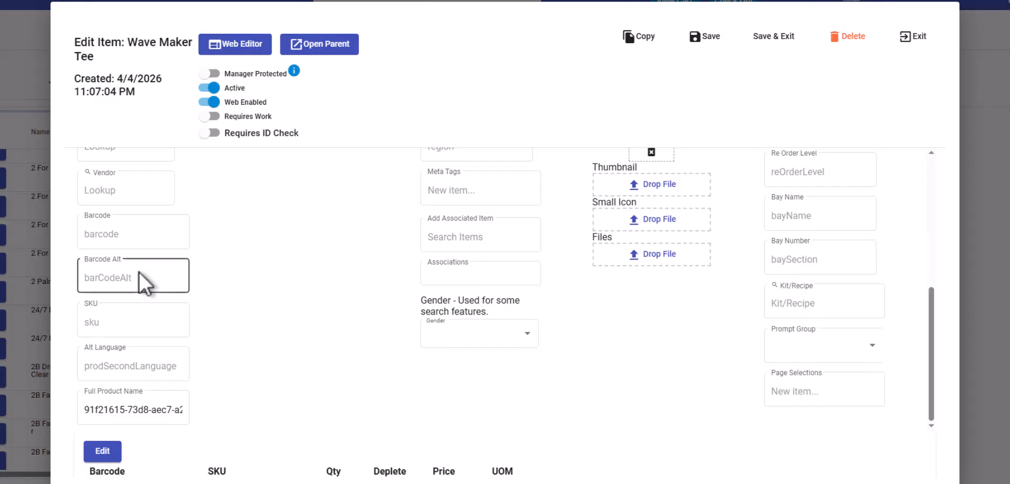
{"action": "left_click", "coordinate": [124, 234]}
{"action": "left_click", "coordinate": [325, 241]}
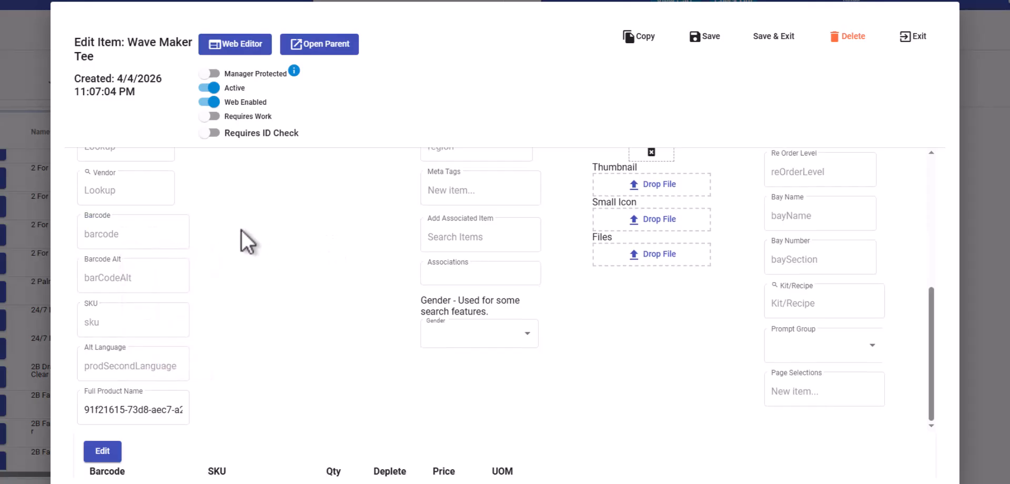
{"action": "scroll", "coordinate": [230, 229], "scroll_direction": "up", "scroll_amount": 1}
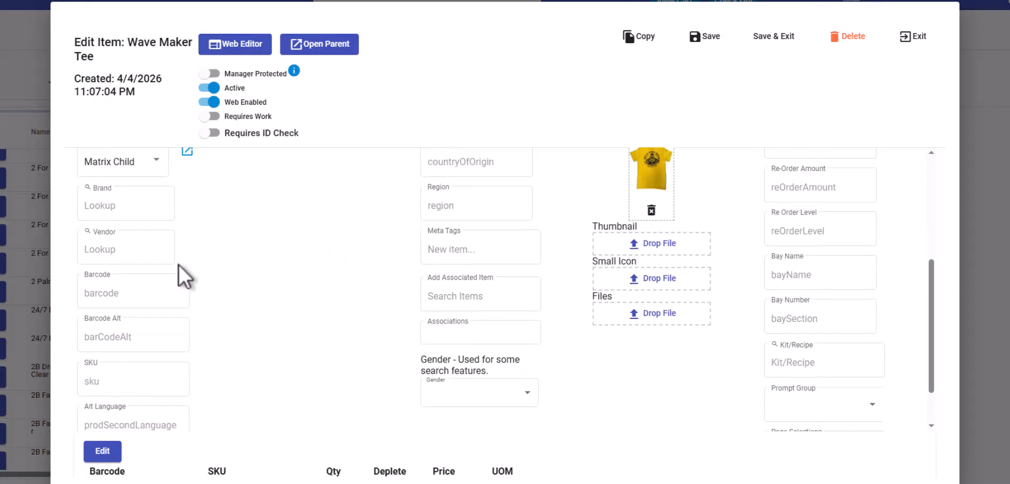
{"action": "left_click", "coordinate": [164, 292]}
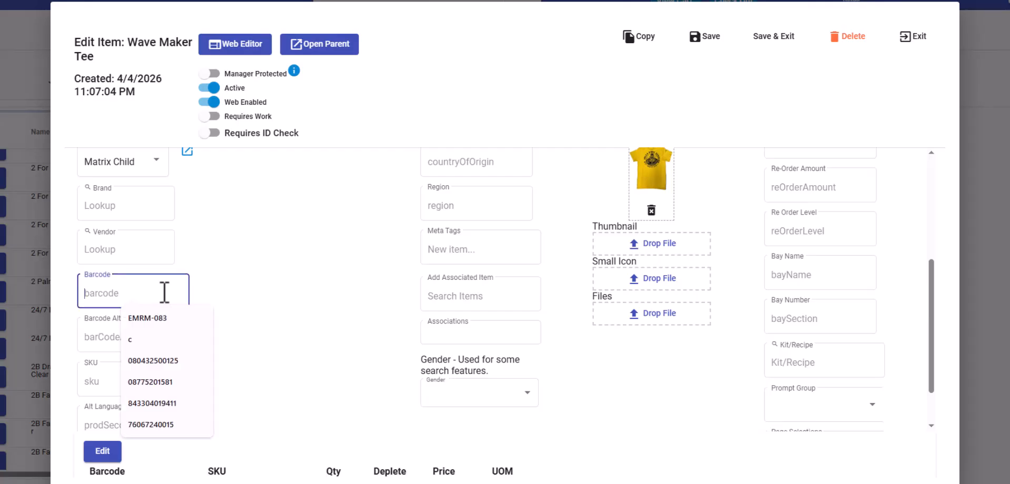
{"action": "left_click", "coordinate": [225, 284]}
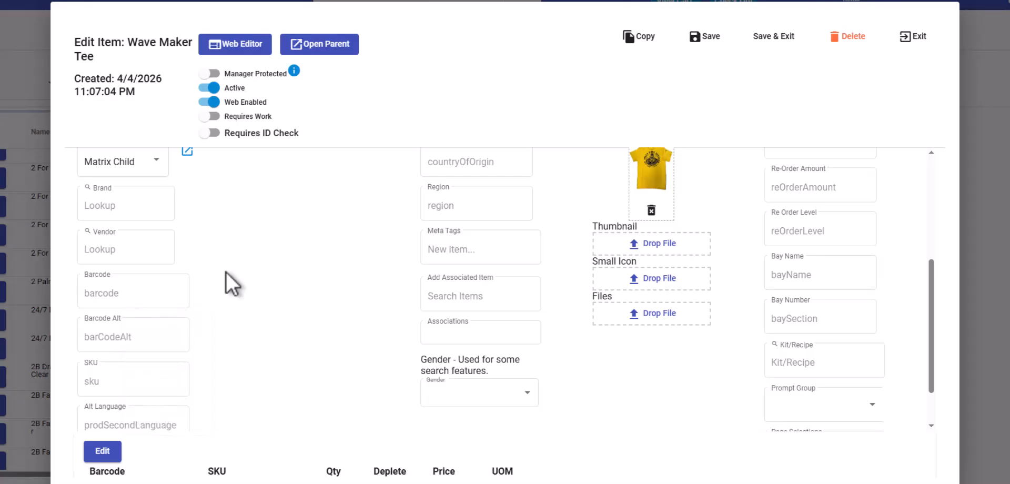
{"action": "scroll", "coordinate": [346, 315], "scroll_direction": "up", "scroll_amount": 4}
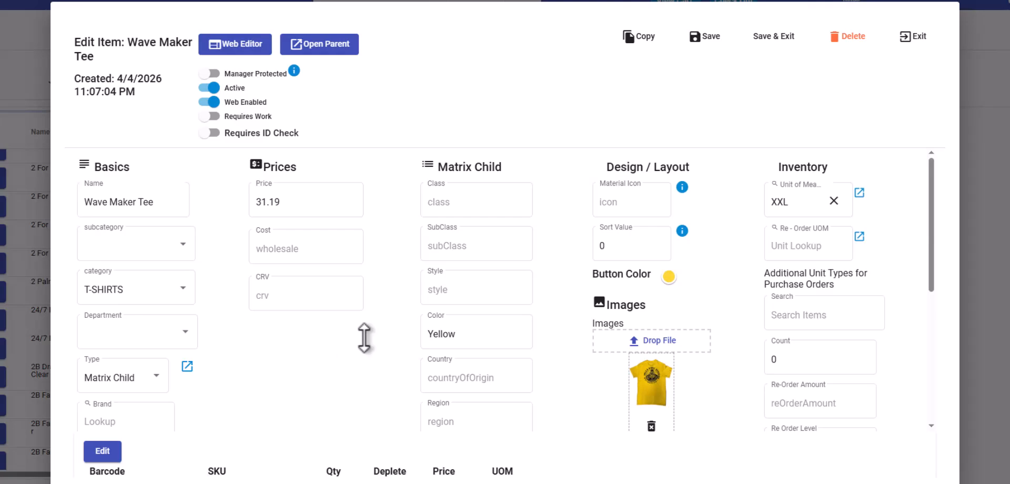
Step: Set the XXL child's style to T-Shirt, then save the item and exit the editor
{"action": "left_click", "coordinate": [458, 282]}
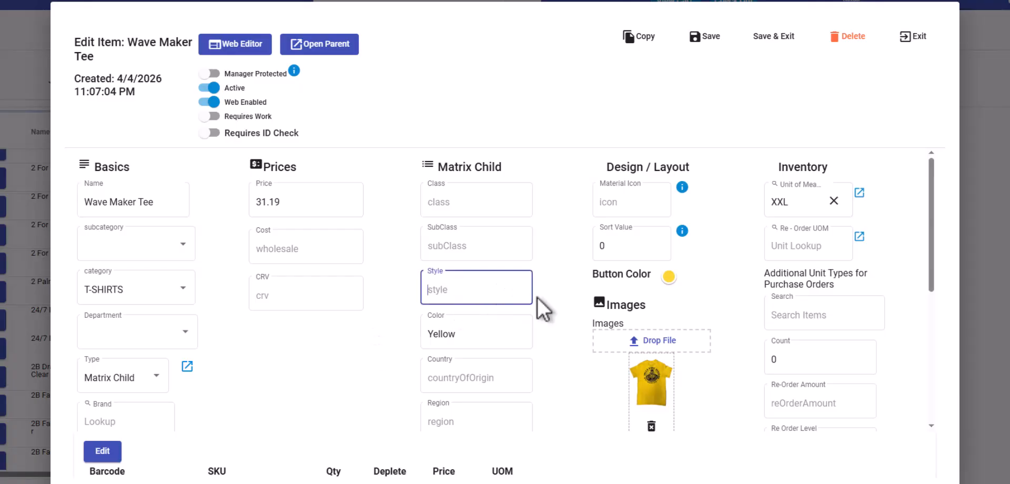
{"action": "type", "text": "T-Shirt"}
{"action": "left_click", "coordinate": [772, 38]}
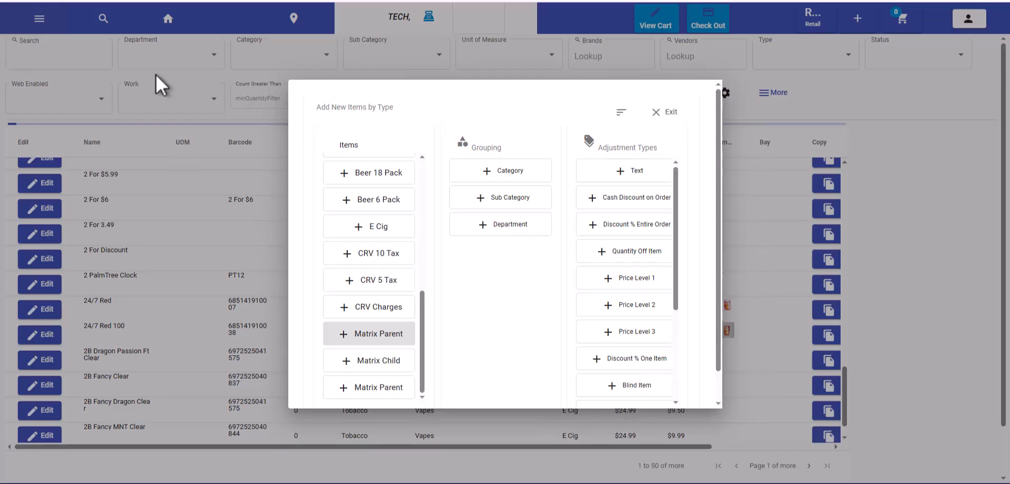
Step: Leave the new-item dialog, search the item list for "Wave Maker Tee" and open the parent item
{"action": "left_click", "coordinate": [18, 53]}
{"action": "left_click", "coordinate": [42, 54]}
{"action": "type", "text": "Wave Maker Tee"}
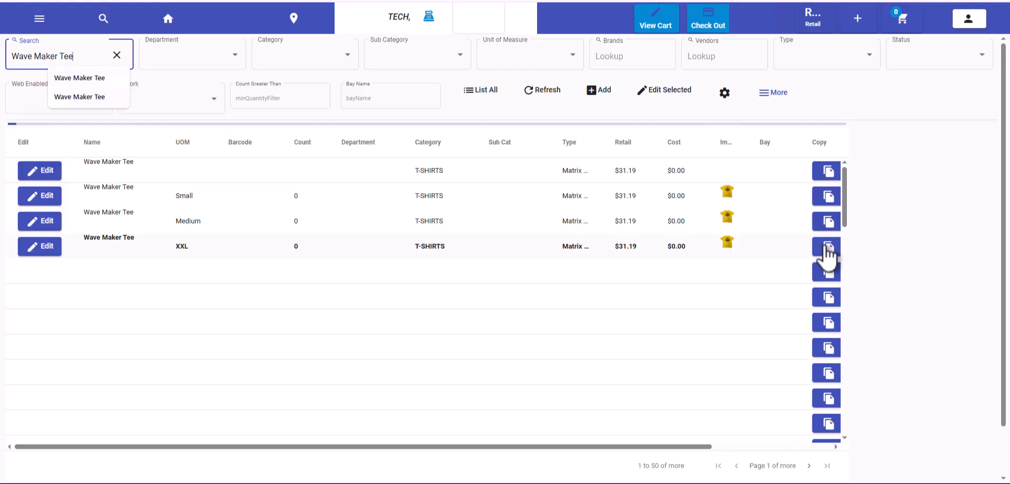
{"action": "left_click", "coordinate": [46, 171]}
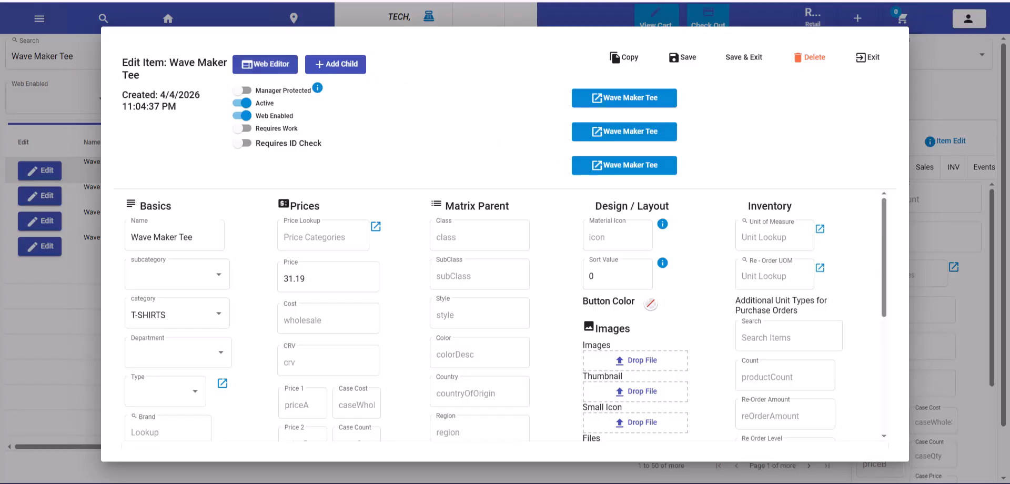
Step: Add a child to the parent item with the white shirt image, style T-Shirt and color White
{"action": "left_click", "coordinate": [347, 64]}
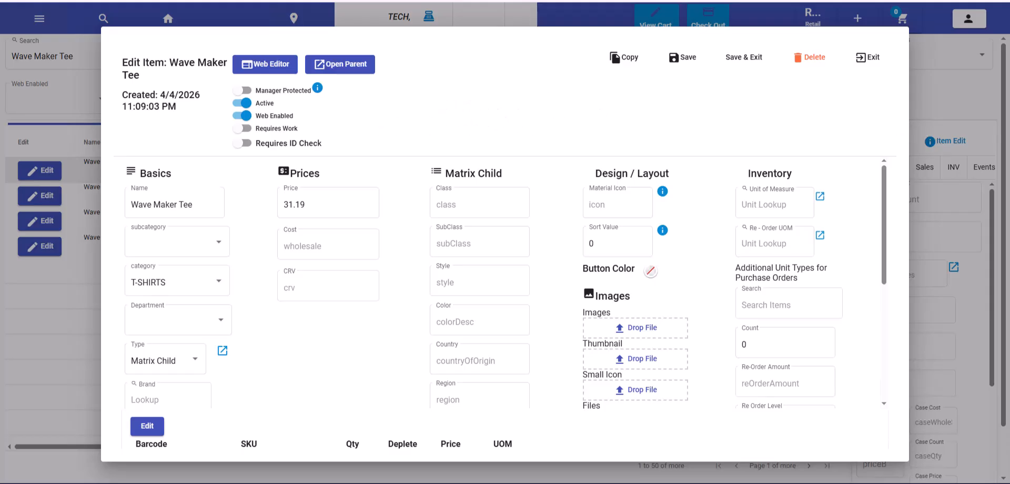
{"action": "left_click_drag", "start_coordinate": [946, 277], "coordinate": [655, 329]}
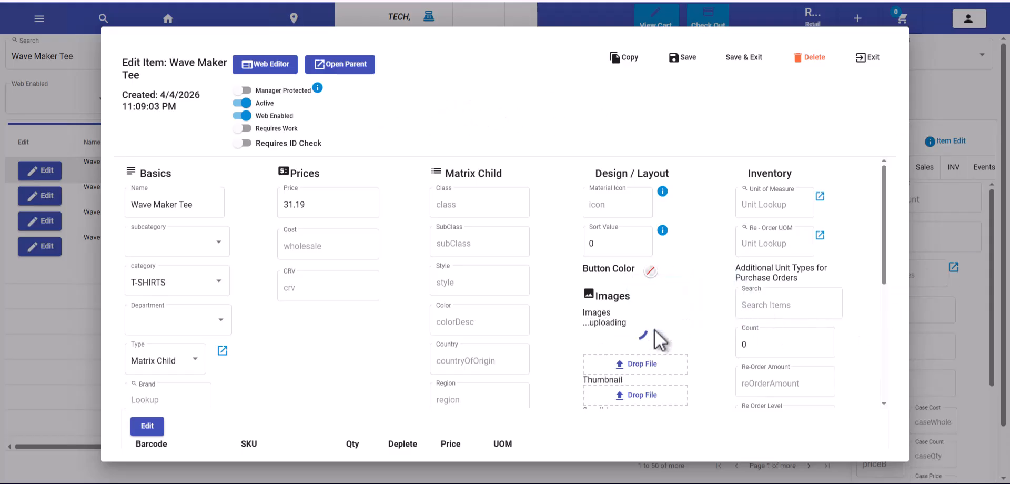
{"action": "left_click", "coordinate": [456, 283]}
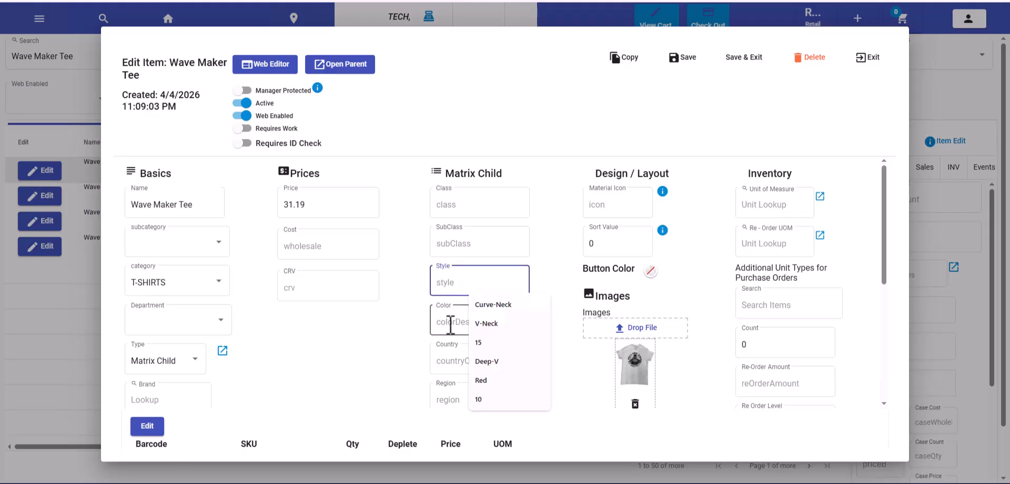
{"action": "type", "text": "T-"}
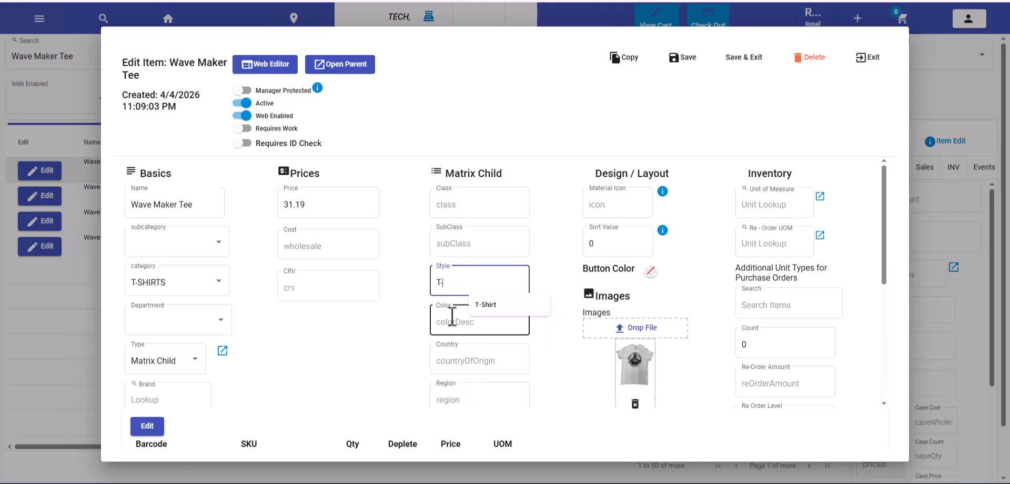
{"action": "type", "text": "Shirt"}
{"action": "key", "text": "Tab"}
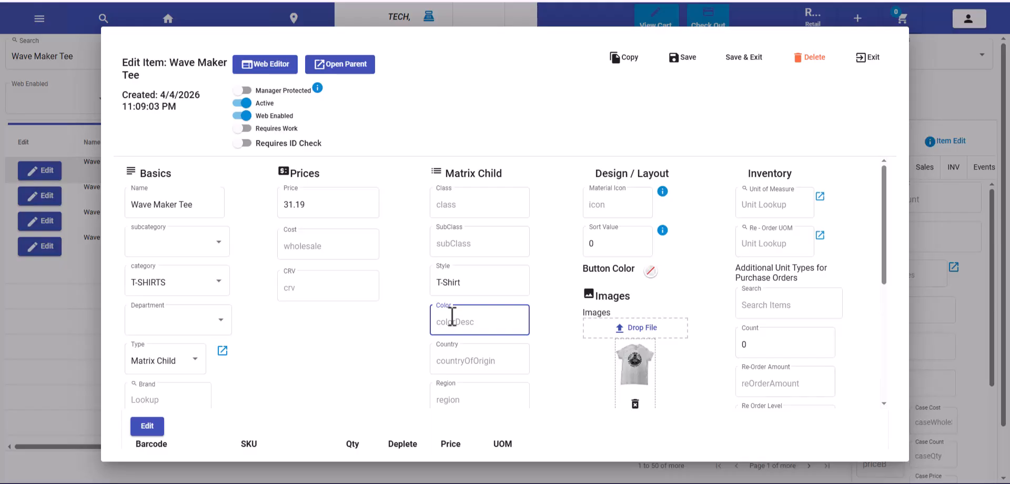
{"action": "type", "text": "White"}
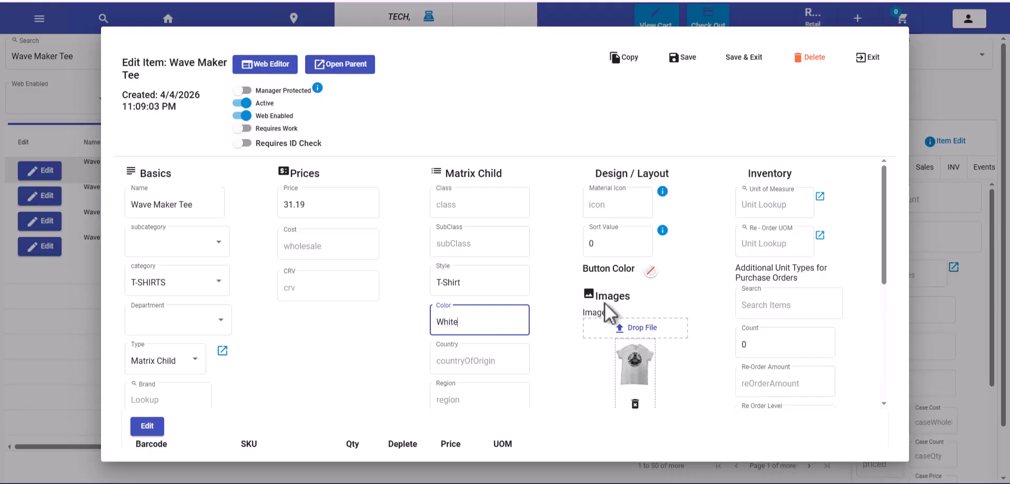
Step: Set the white child's unit of measure to Small and its count to 5, then save the item
{"action": "left_click", "coordinate": [755, 207]}
{"action": "type", "text": "Small"}
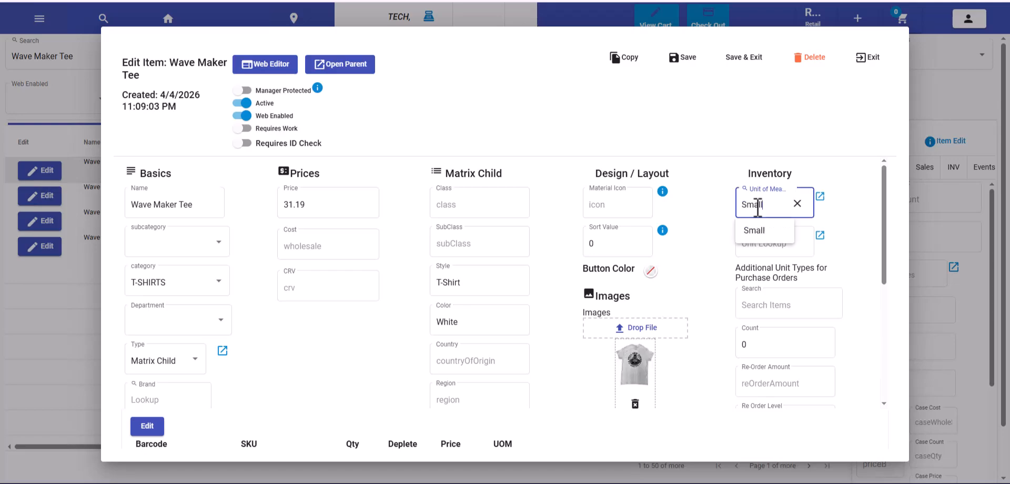
{"action": "left_click", "coordinate": [759, 231]}
{"action": "double_click", "coordinate": [768, 345]}
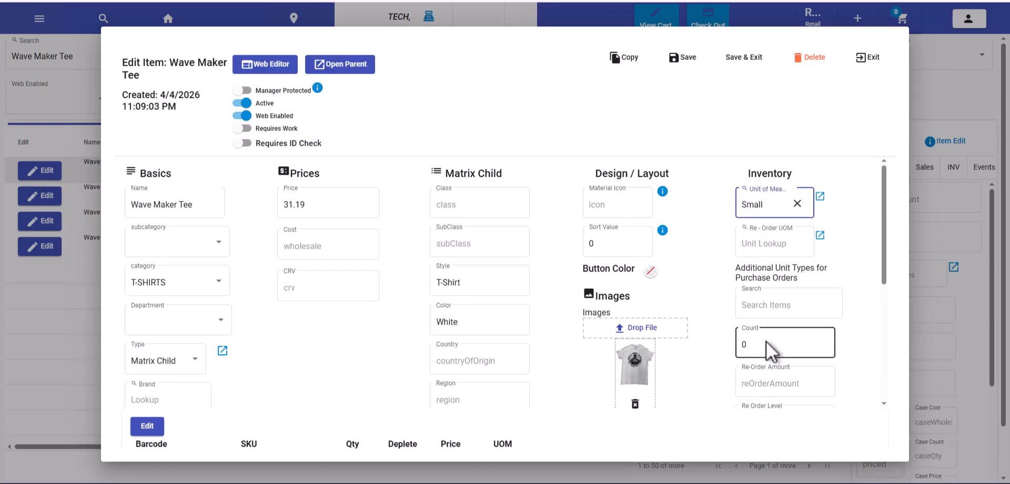
{"action": "type", "text": "5"}
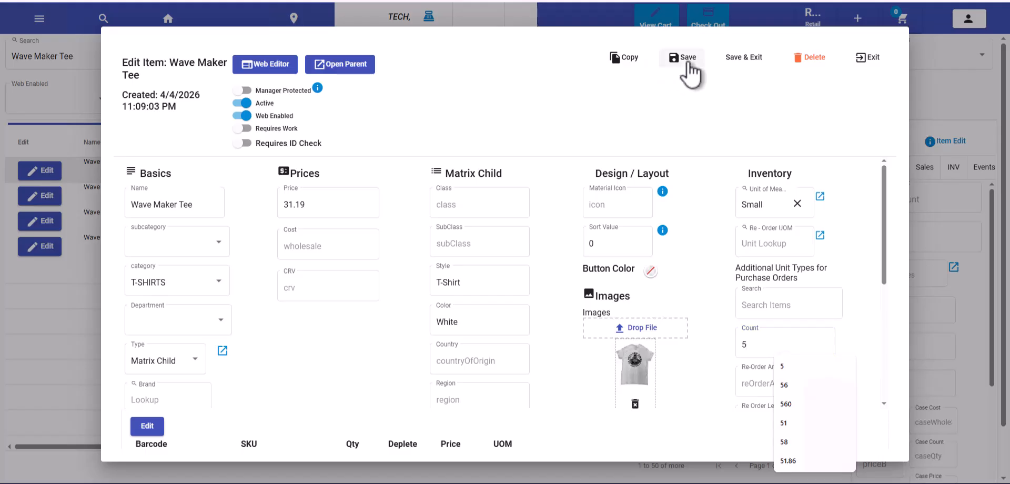
{"action": "left_click", "coordinate": [682, 57]}
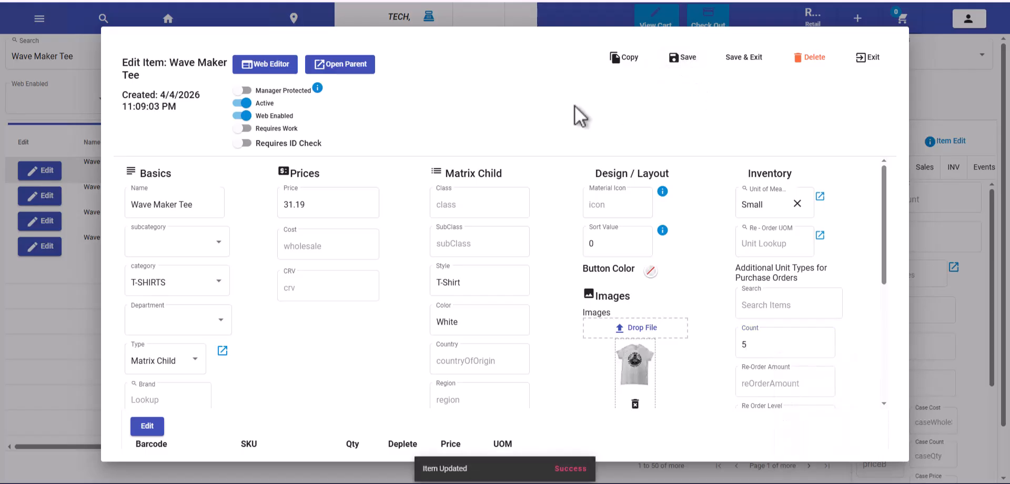
Step: Copy the white Small child and rename the copy Wave Maker Tee
{"action": "left_click", "coordinate": [624, 57]}
{"action": "left_click", "coordinate": [196, 200]}
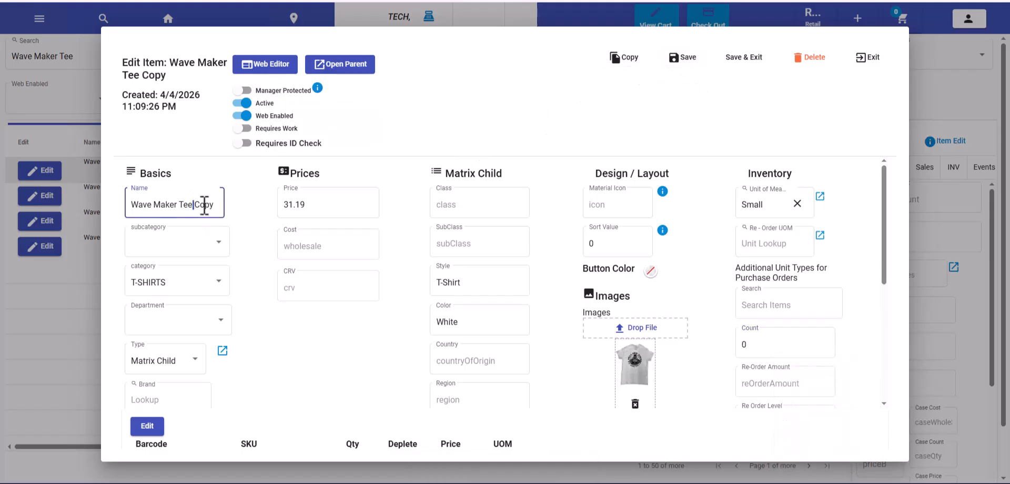
Step: Try to set the copy's unit of measure to Medium, set its count to 5, then save and exit the editor
{"action": "left_click", "coordinate": [753, 206]}
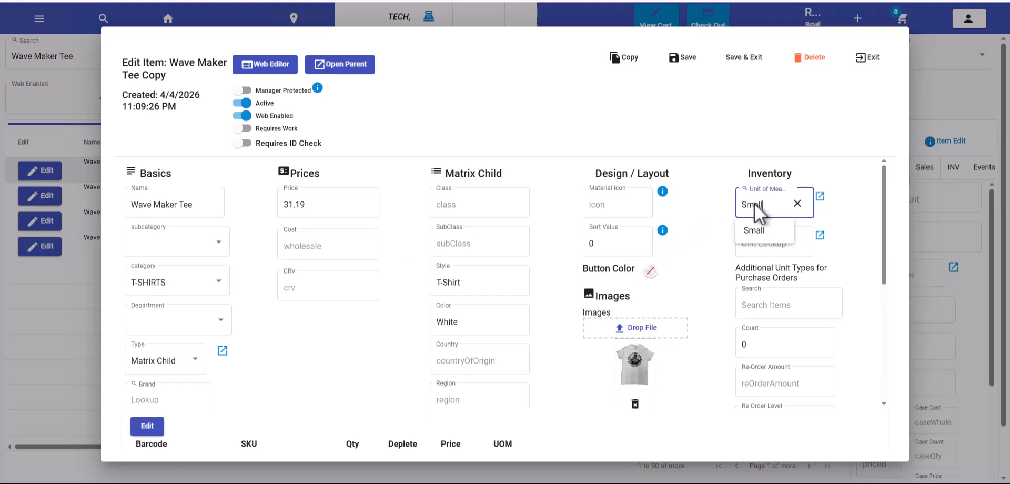
{"action": "double_click", "coordinate": [756, 204]}
{"action": "type", "text": "Medium"}
{"action": "key", "text": "Tab"}
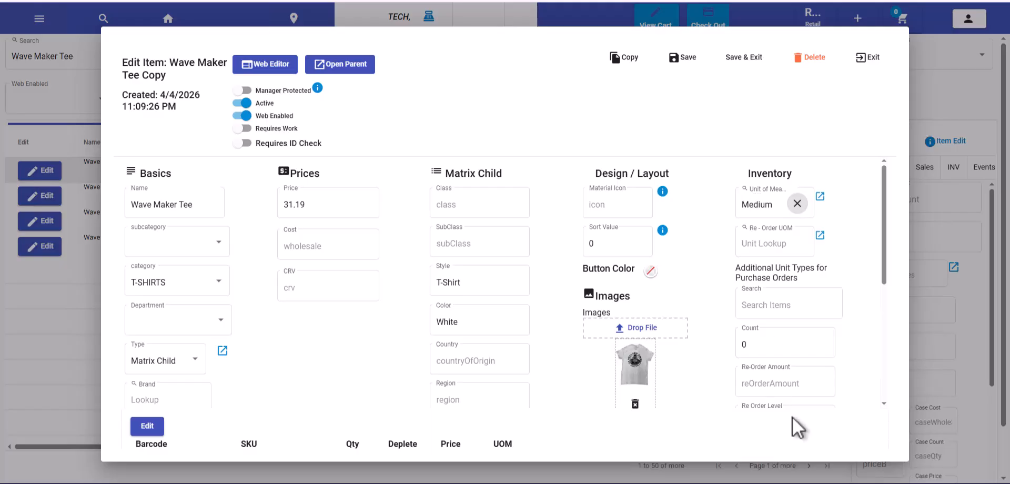
{"action": "double_click", "coordinate": [743, 344]}
{"action": "type", "text": "5"}
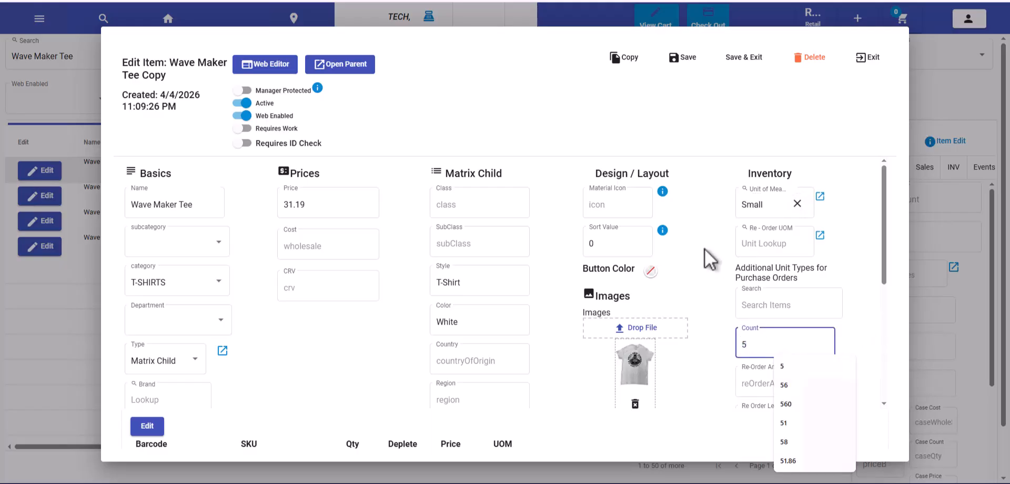
{"action": "left_click", "coordinate": [681, 59]}
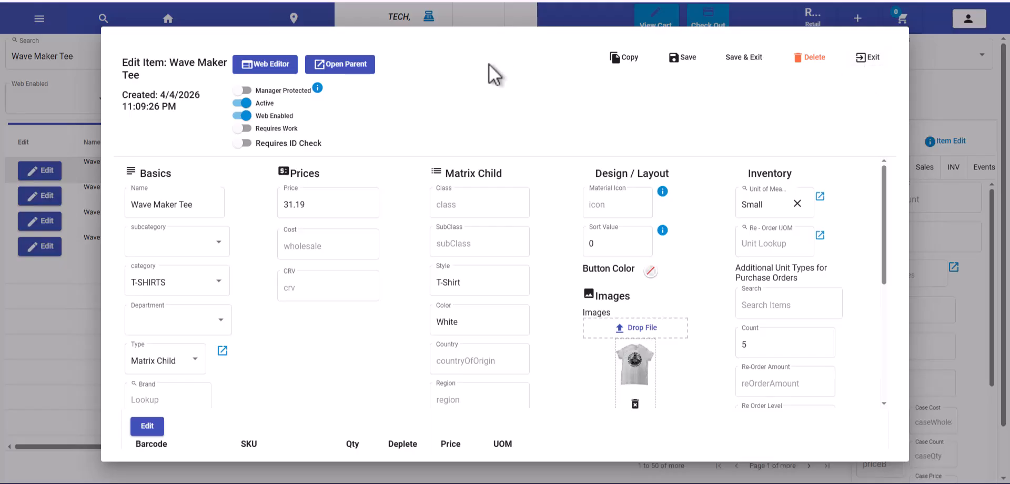
{"action": "left_click", "coordinate": [715, 62]}
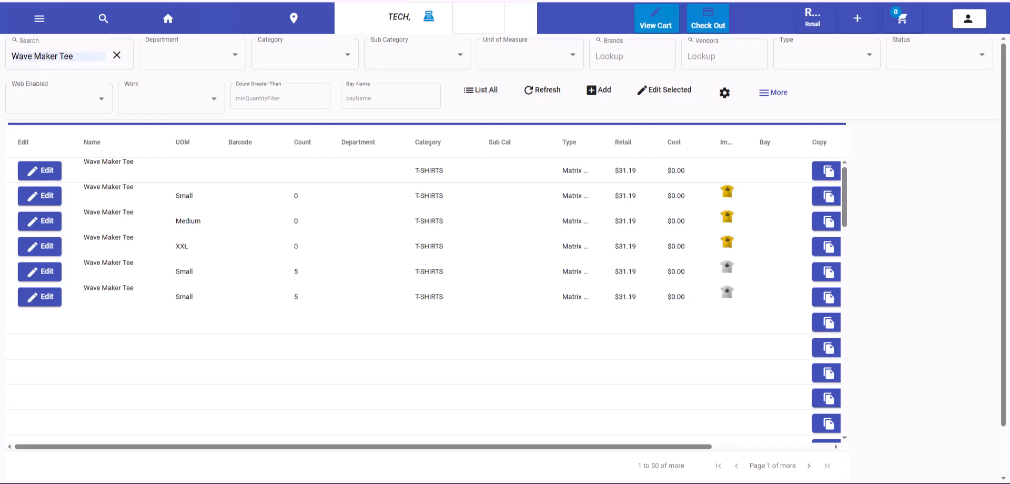
Step: Add the yellow shirt image to the Wave Maker Tee parent, then open the item and review its child item list
{"action": "left_click_drag", "start_coordinate": [1005, 218], "coordinate": [724, 174]}
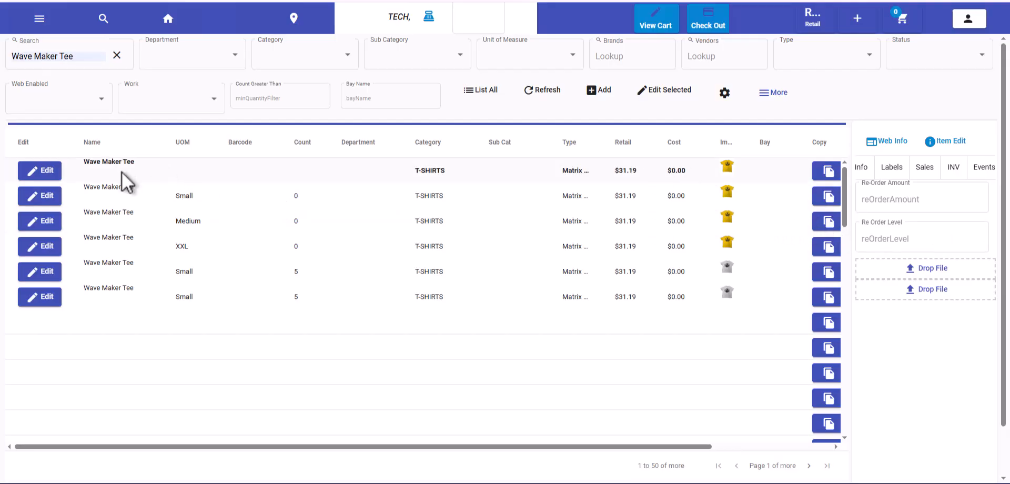
{"action": "left_click", "coordinate": [41, 174]}
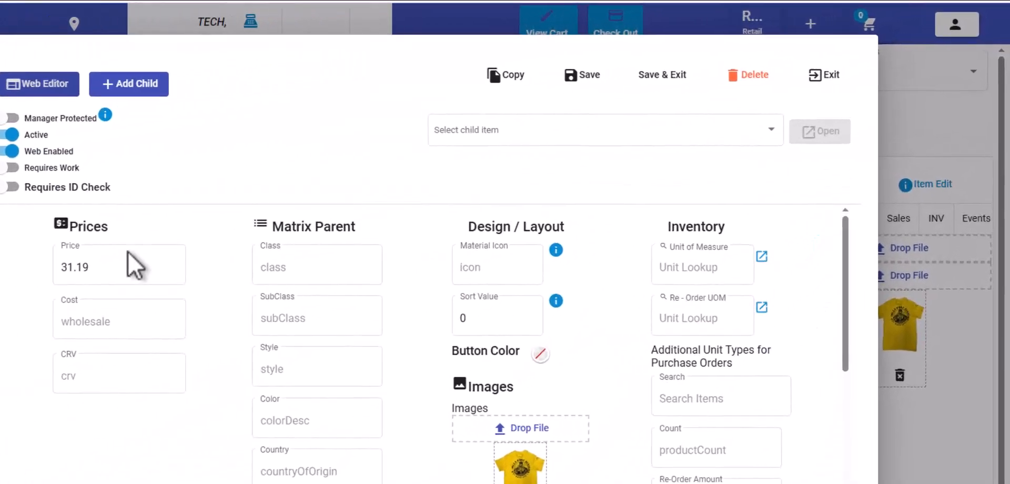
{"action": "left_click", "coordinate": [477, 139]}
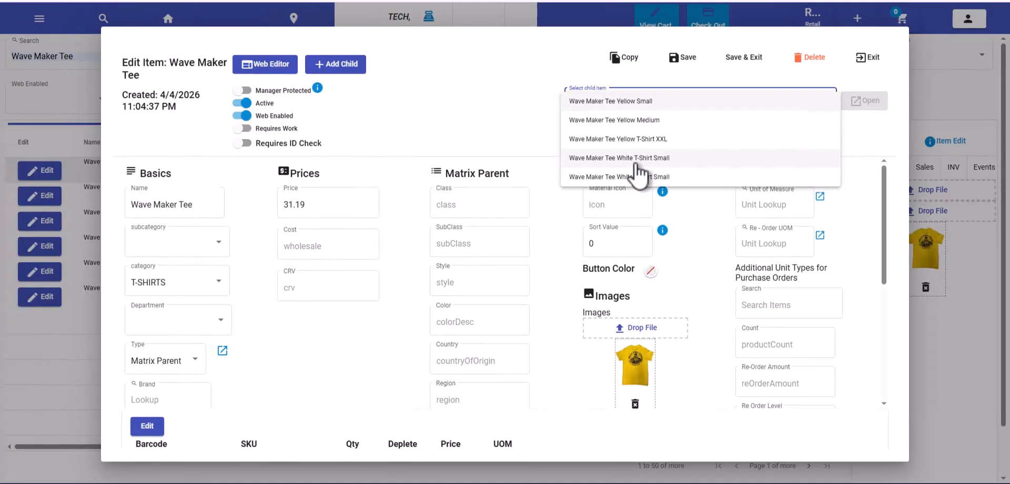
{"action": "left_click", "coordinate": [528, 140]}
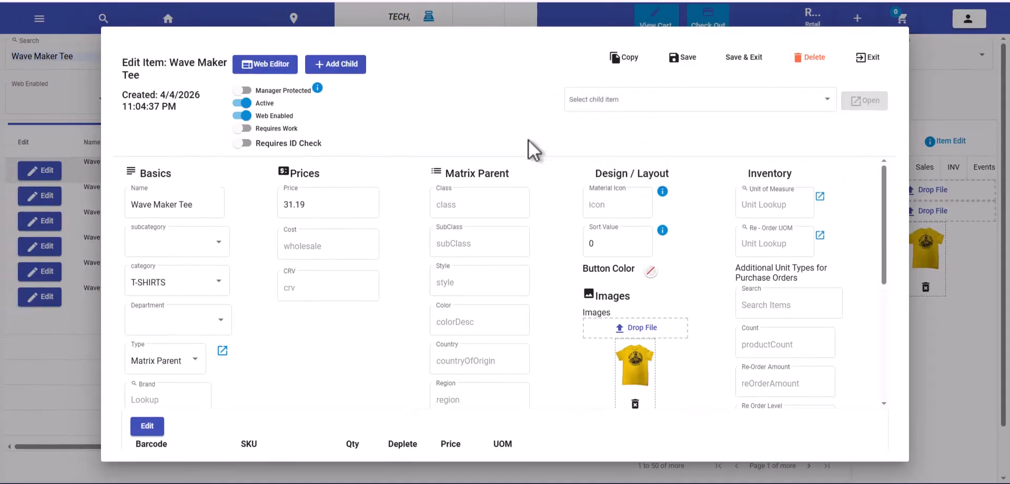
{"action": "left_click", "coordinate": [74, 105]}
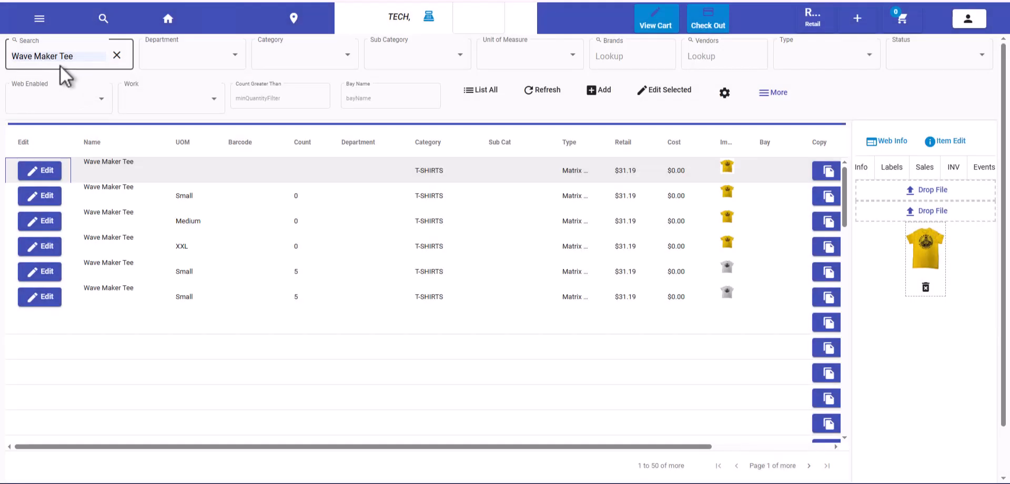
Step: Clear the item search and filter the list by type Matrix Parent
{"action": "left_click", "coordinate": [116, 55]}
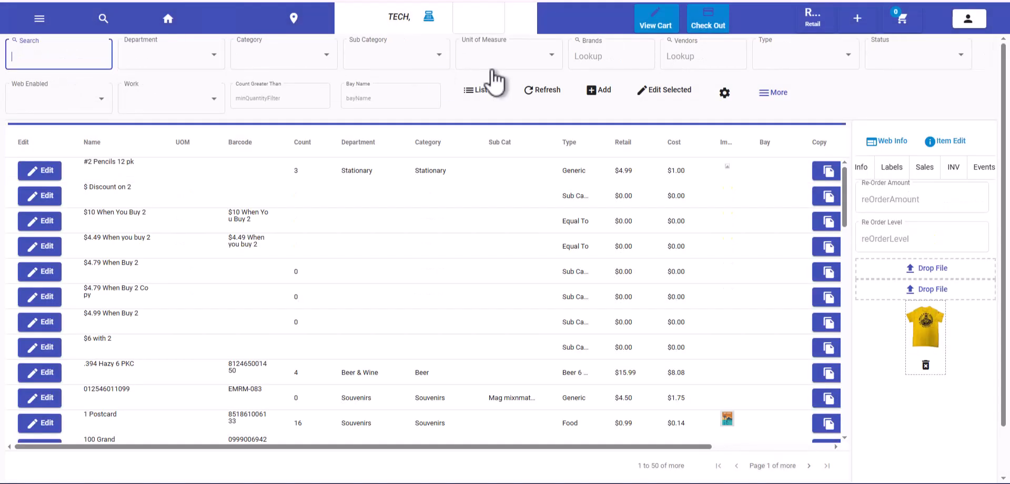
{"action": "left_click", "coordinate": [794, 63]}
{"action": "scroll", "coordinate": [815, 136], "scroll_direction": "down", "scroll_amount": 10}
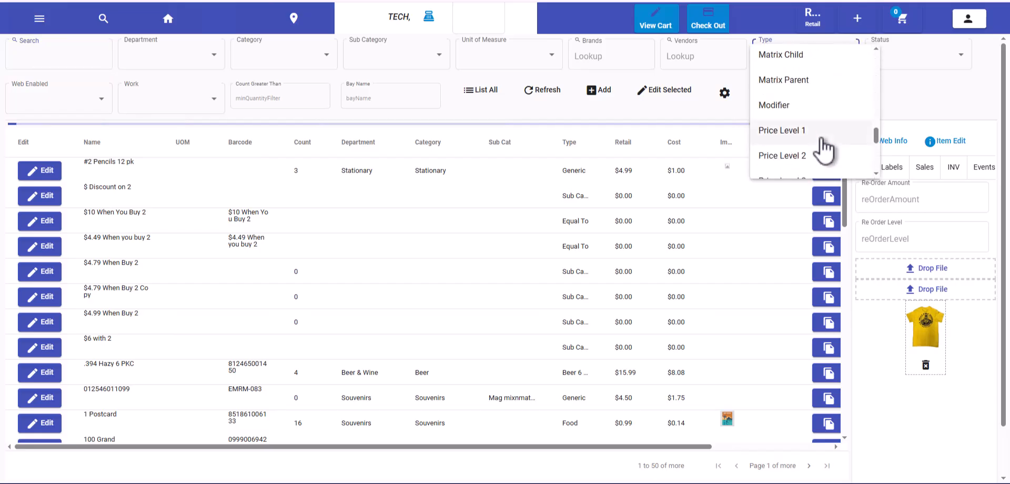
{"action": "scroll", "coordinate": [821, 141], "scroll_direction": "down", "scroll_amount": 5}
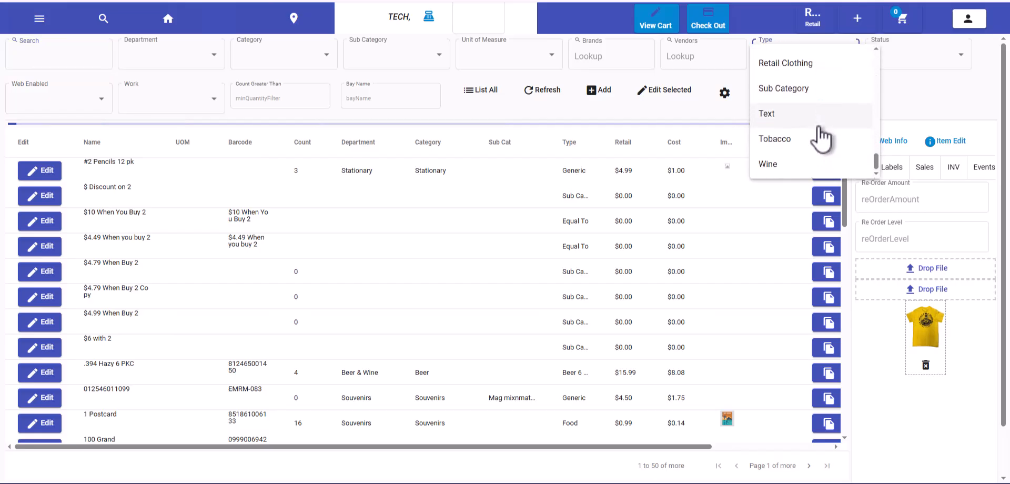
{"action": "scroll", "coordinate": [822, 139], "scroll_direction": "up", "scroll_amount": 6}
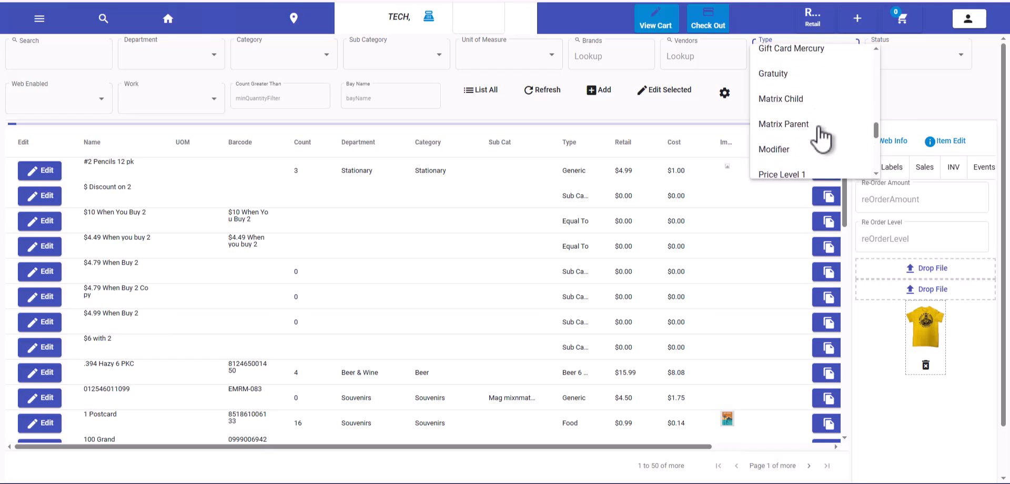
{"action": "left_click", "coordinate": [809, 125]}
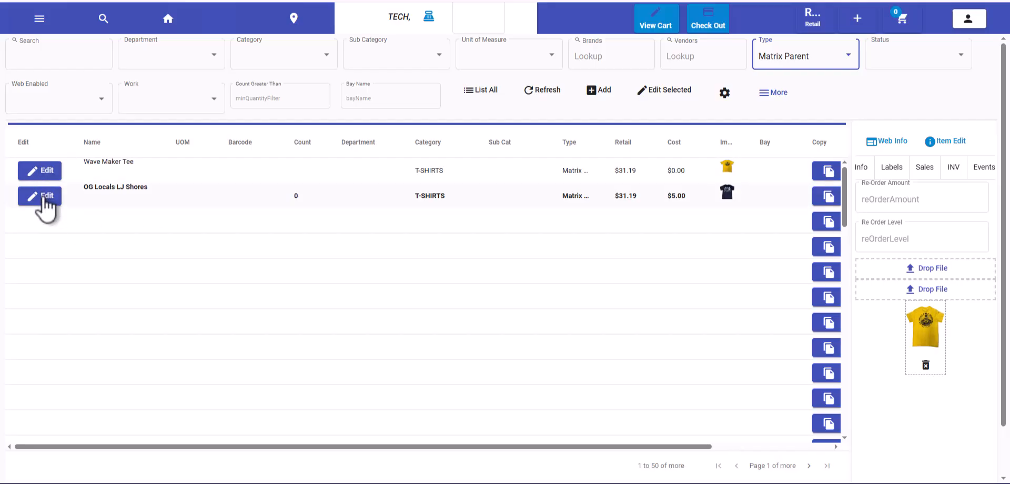
Step: Open the Wave Maker Tee parent item from the filtered list and add a new child item
{"action": "left_click", "coordinate": [48, 172]}
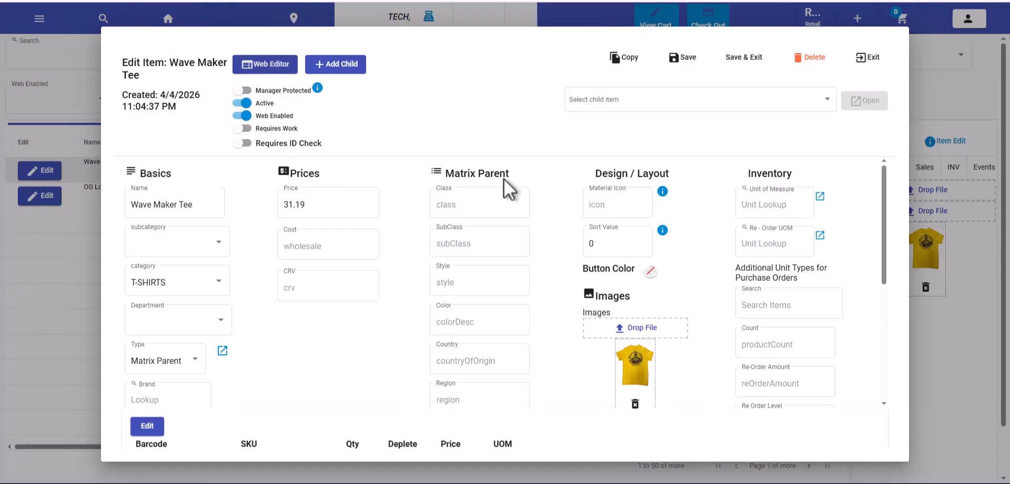
{"action": "key", "text": "Escape"}
{"action": "left_click", "coordinate": [56, 171]}
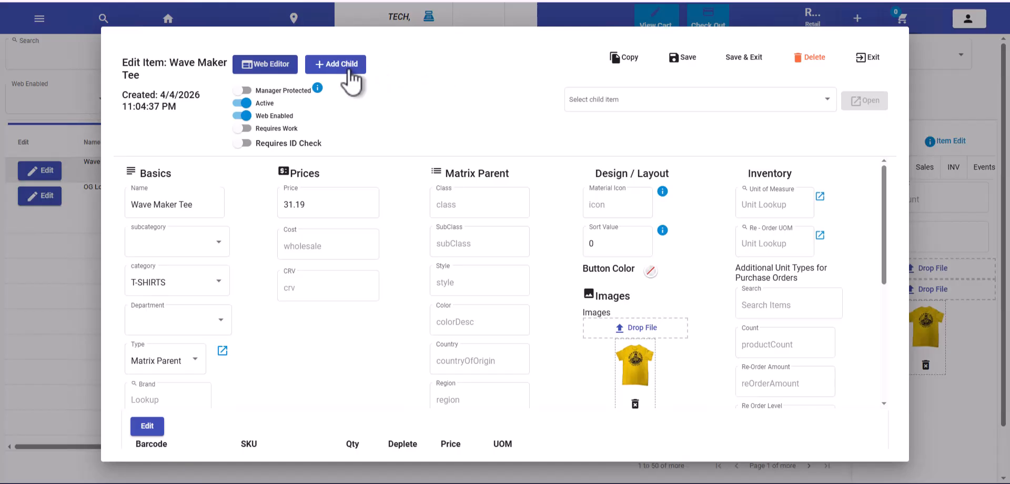
{"action": "left_click", "coordinate": [348, 71]}
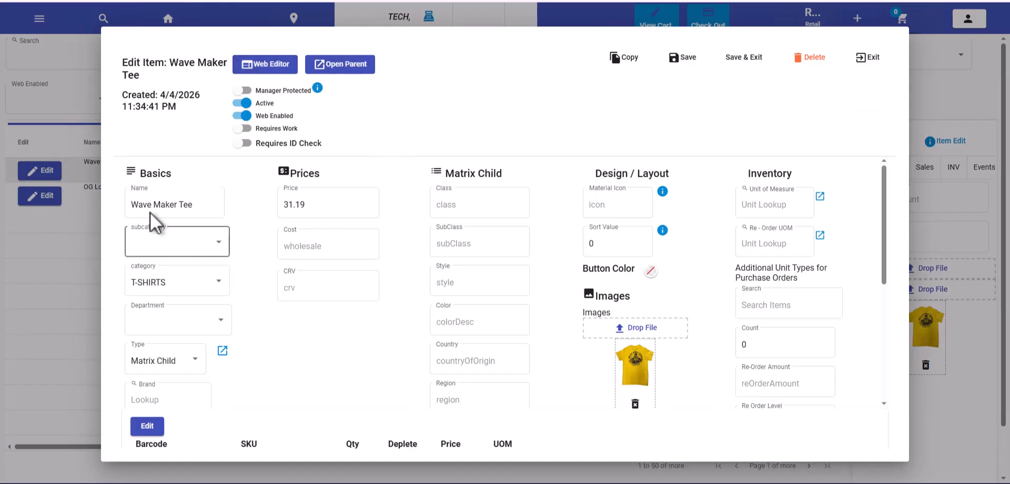
{"action": "left_click", "coordinate": [194, 210]}
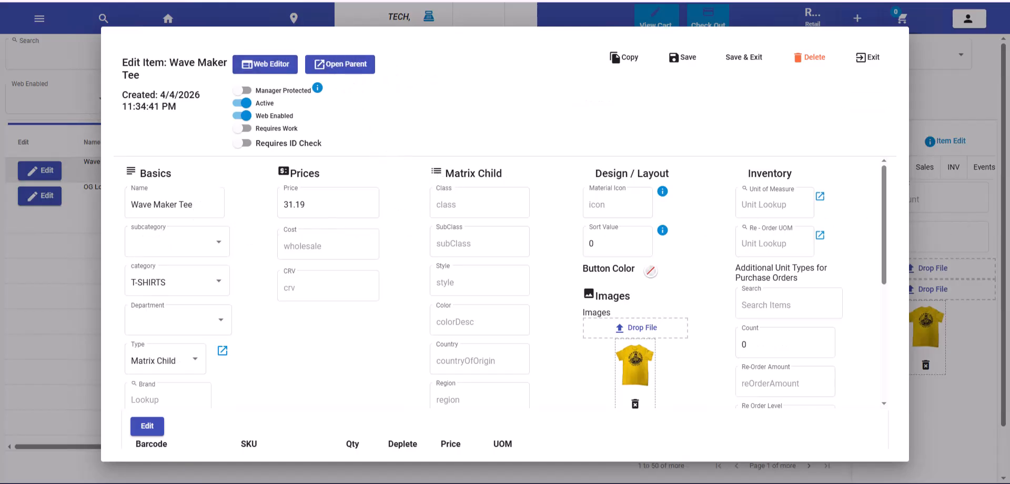
Step: Replace the new child's yellow shirt image with the grey shirt image and set its color to Grey
{"action": "left_click", "coordinate": [635, 404]}
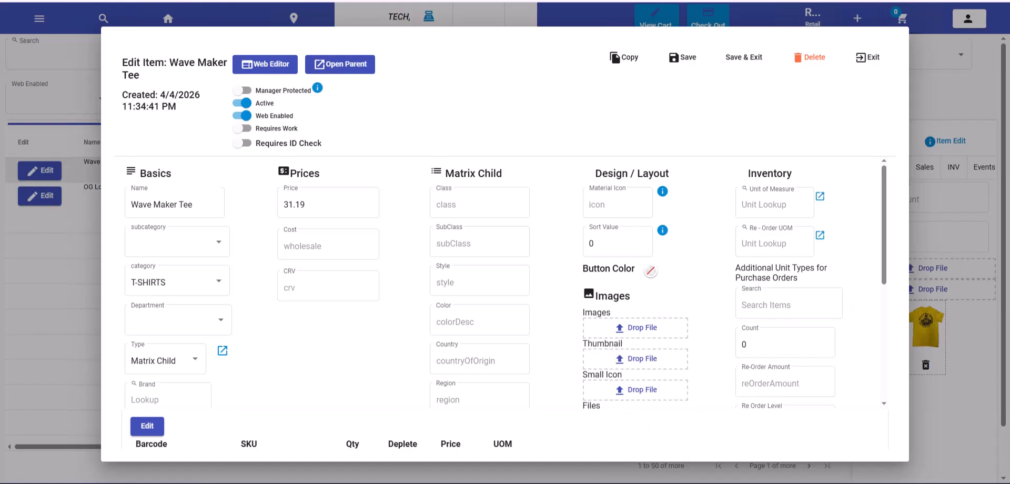
{"action": "left_click_drag", "start_coordinate": [758, 361], "coordinate": [640, 331]}
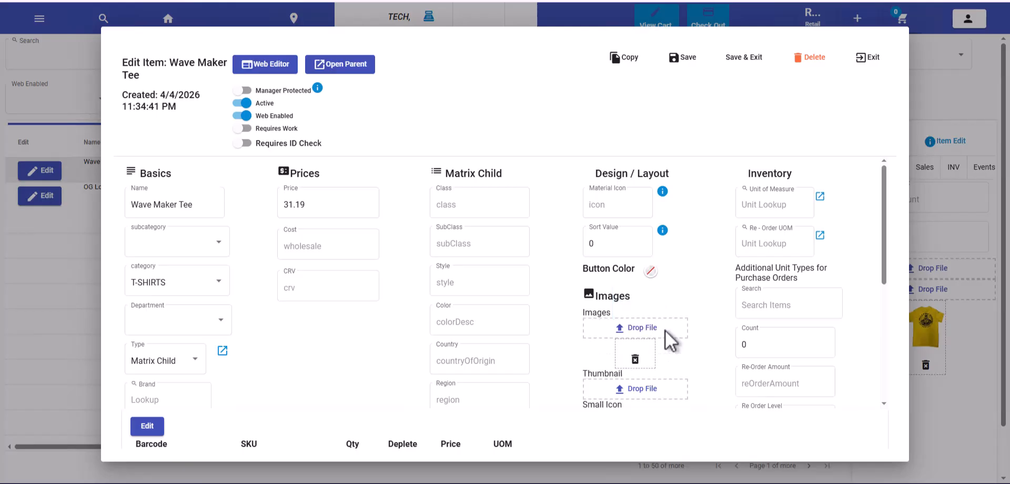
{"action": "left_click", "coordinate": [463, 320]}
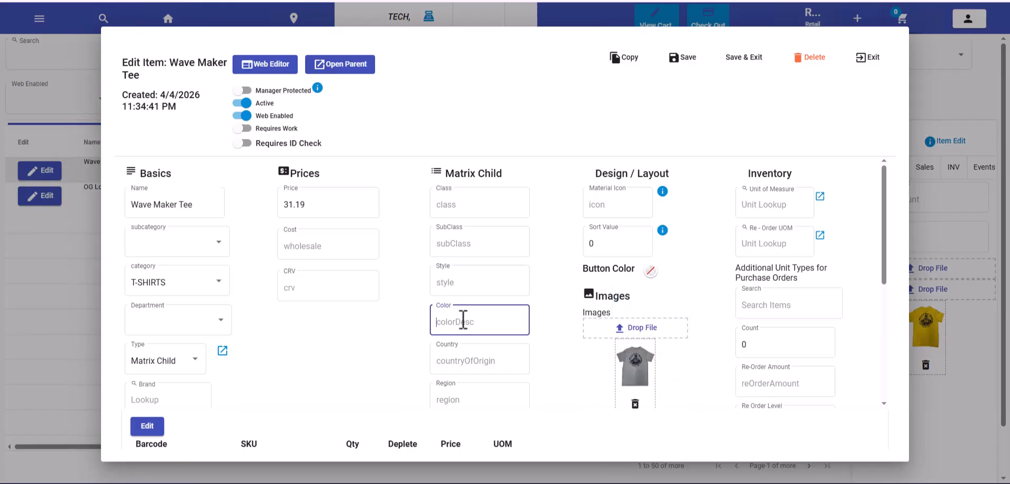
{"action": "type", "text": "Grey"}
Step: Set the new child's button color to a shade of grey
{"action": "left_click", "coordinate": [650, 271]}
{"action": "left_click", "coordinate": [711, 360]}
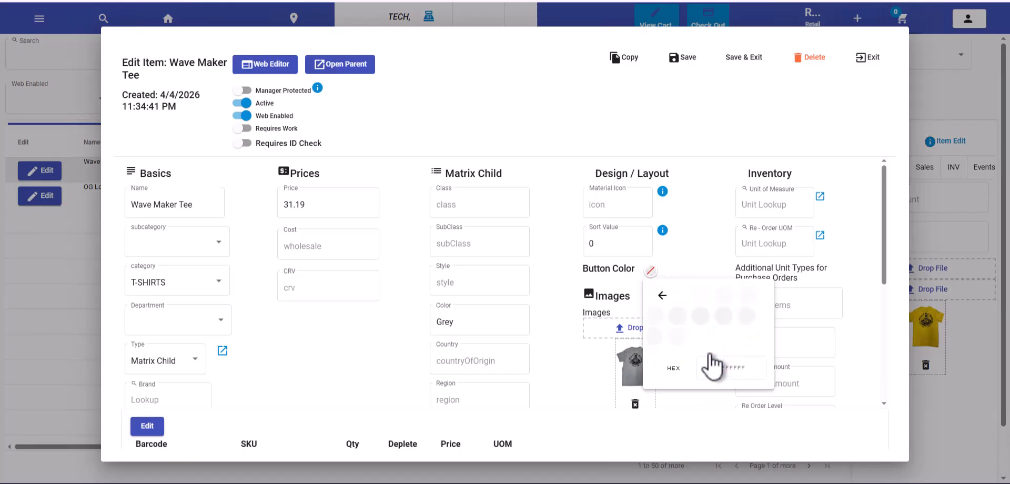
{"action": "left_click", "coordinate": [708, 315]}
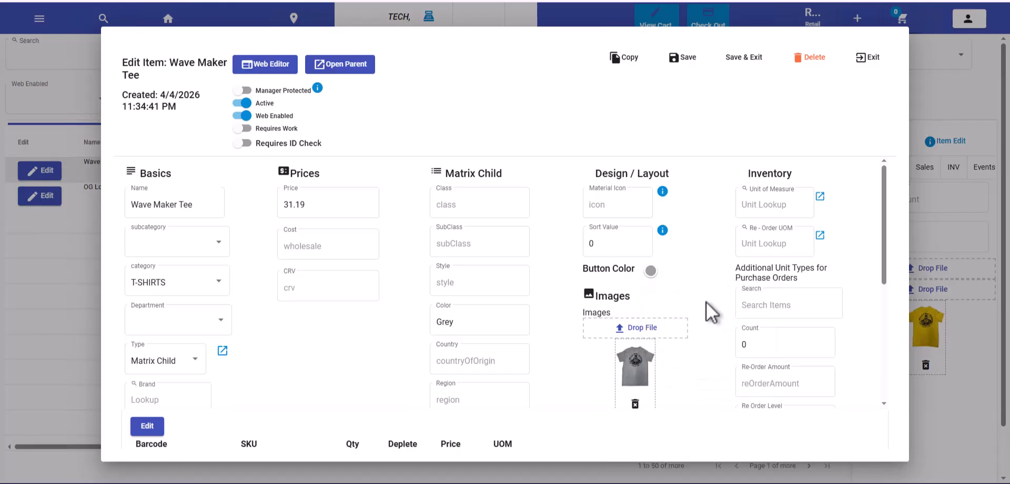
Step: Set the grey child's unit of measure to Small and save the item
{"action": "left_click", "coordinate": [759, 210]}
{"action": "type", "text": "small"}
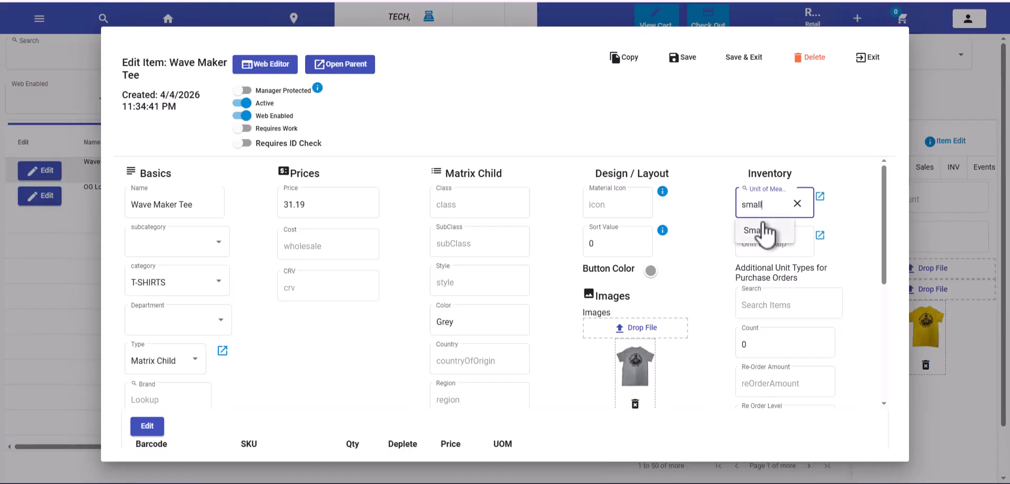
{"action": "left_click", "coordinate": [760, 226]}
{"action": "left_click", "coordinate": [686, 66]}
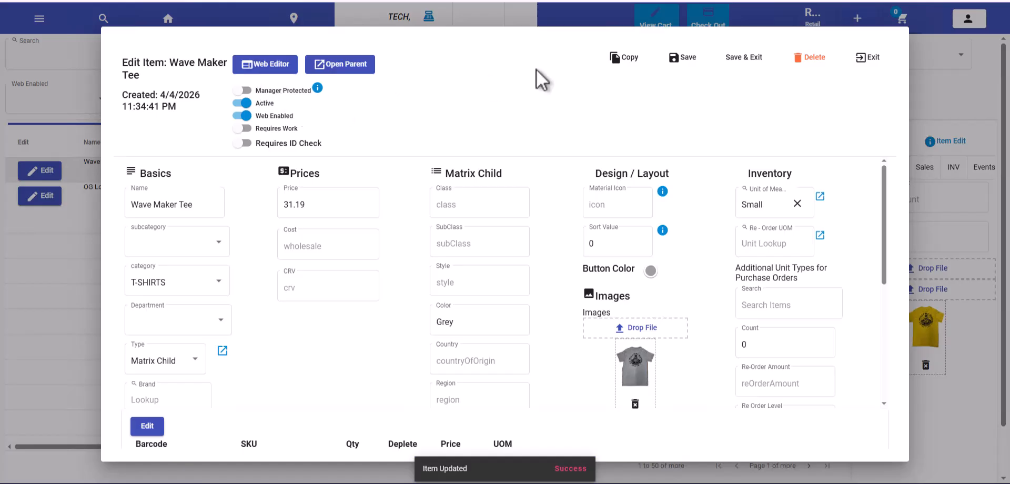
Step: Copy the small grey child and remove the word Copy from the duplicate's name, leaving Wave Maker Tee
{"action": "left_click", "coordinate": [611, 63]}
{"action": "left_click", "coordinate": [219, 204]}
{"action": "key", "text": "BackSpace"}
{"action": "key", "text": "BackSpace"}
{"action": "key", "text": "BackSpace"}
{"action": "key", "text": "BackSpace"}
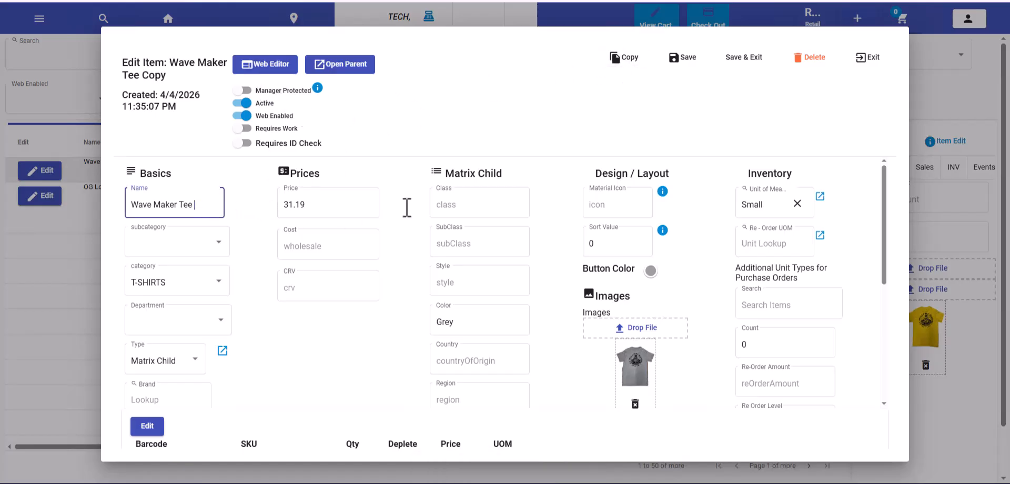
Step: Set the duplicate's unit of measure to Medium and its count to 3, and save it
{"action": "left_click", "coordinate": [797, 203]}
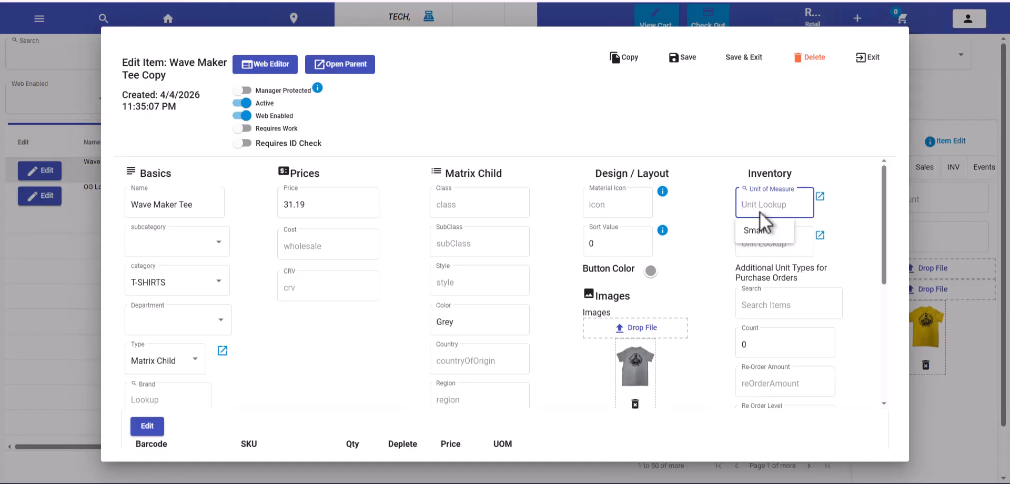
{"action": "type", "text": "Medi"}
{"action": "left_click", "coordinate": [762, 231]}
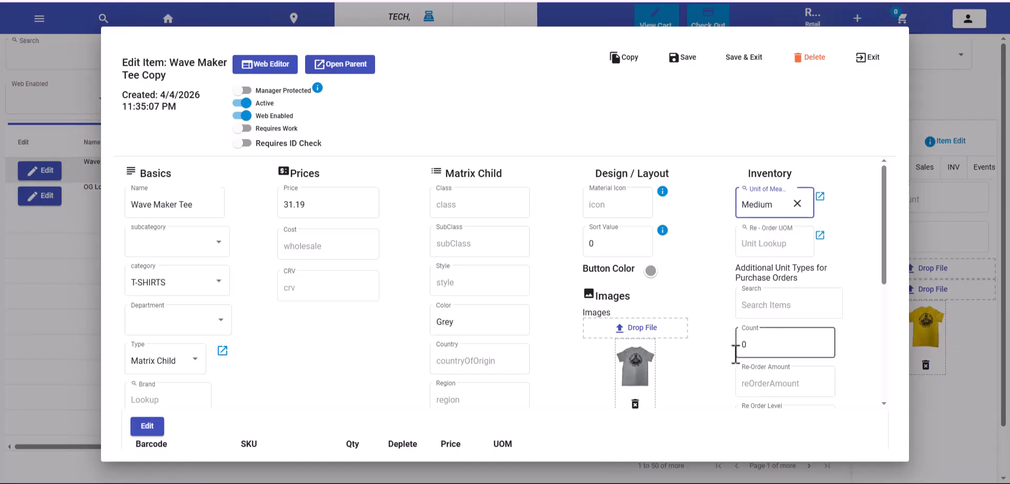
{"action": "left_click", "coordinate": [759, 345]}
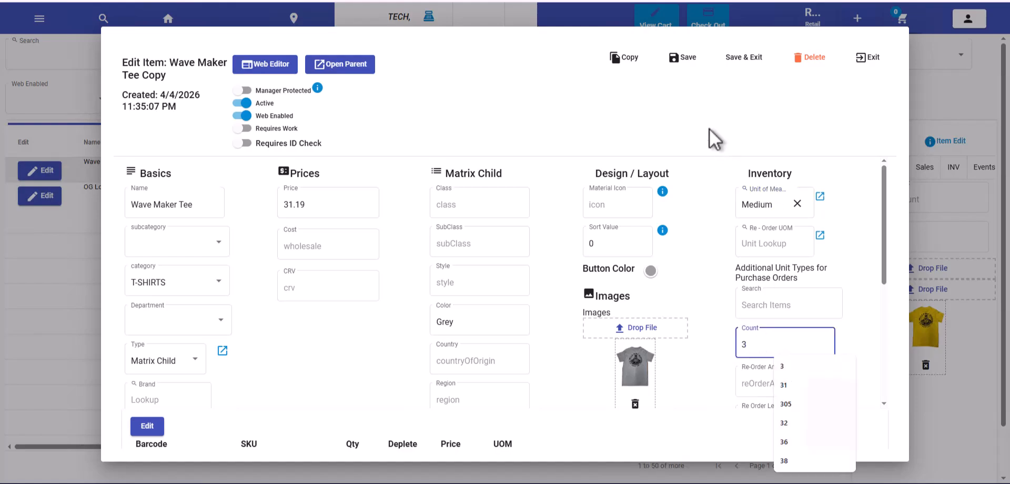
{"action": "left_click", "coordinate": [682, 58]}
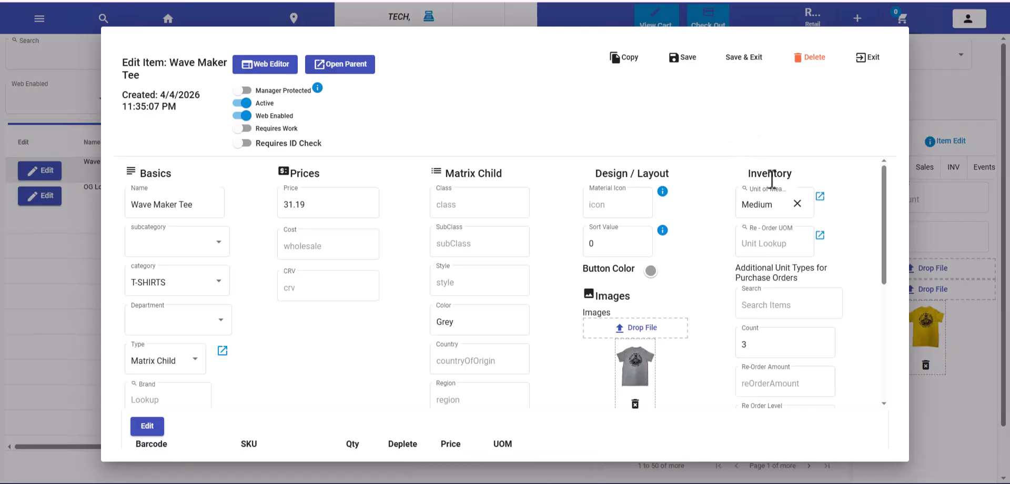
Step: Copy the medium grey child and set the new copy's unit of measure to XXL
{"action": "left_click", "coordinate": [623, 58]}
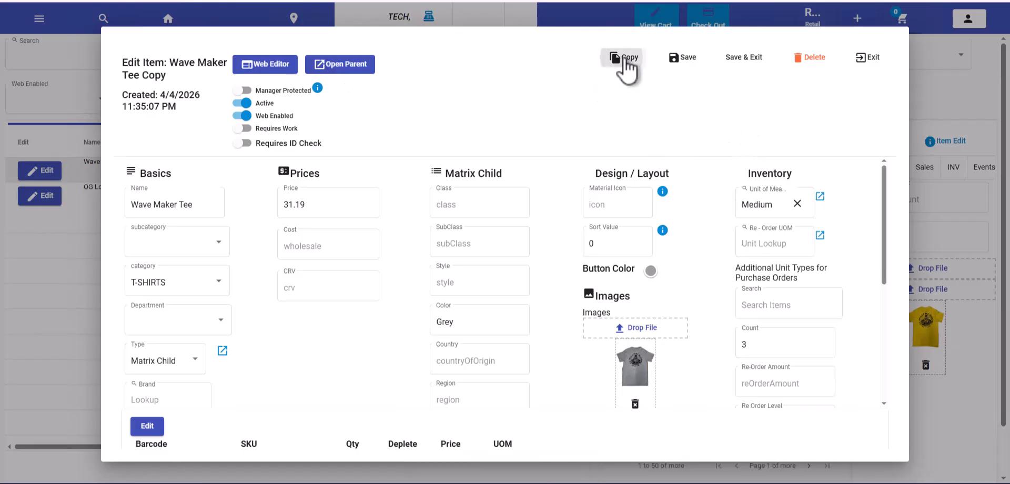
{"action": "left_click", "coordinate": [797, 203]}
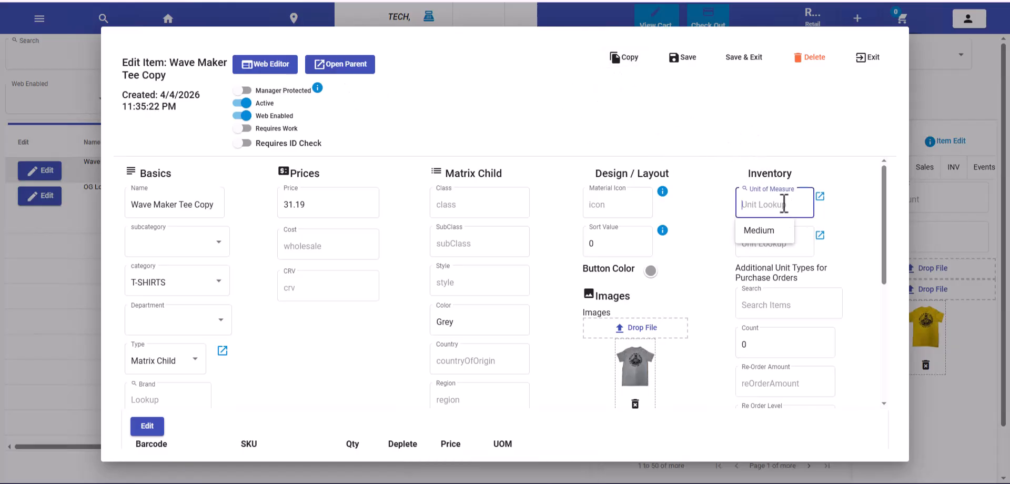
{"action": "type", "text": "xx"}
{"action": "left_click", "coordinate": [757, 230]}
Step: Set the XXL grey child's count to 3 and save the item
{"action": "left_click", "coordinate": [758, 345]}
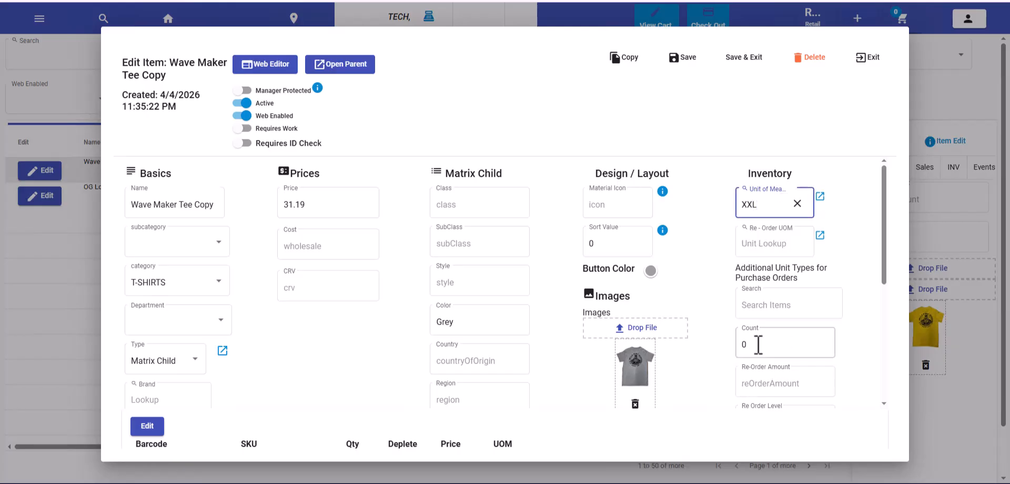
{"action": "key", "text": "BackSpace"}
{"action": "type", "text": "3"}
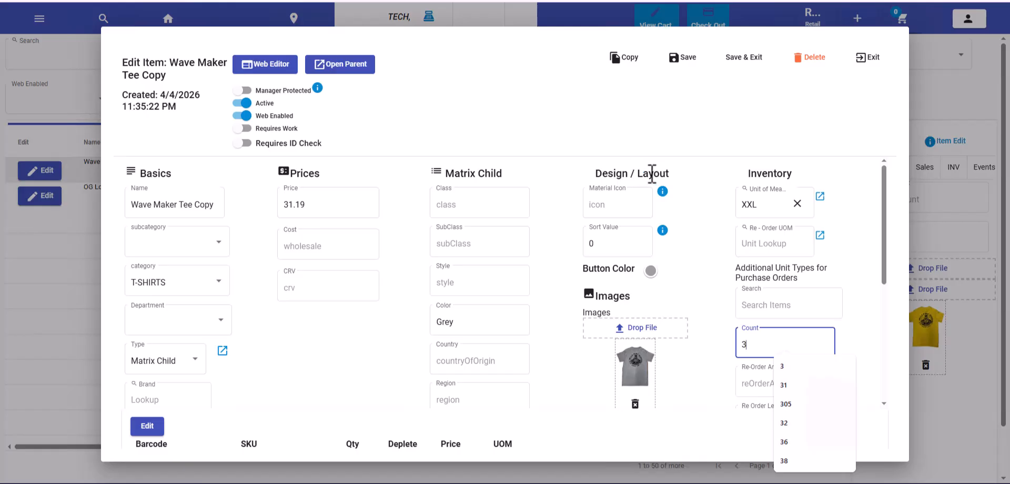
{"action": "left_click", "coordinate": [690, 64]}
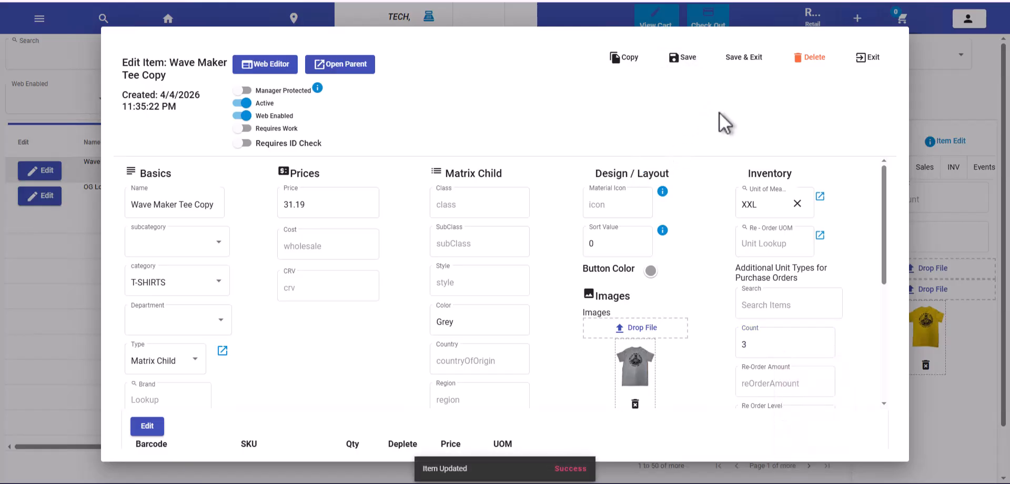
Step: Save and close the XXL grey child, and review the list of child items on the Wave Maker Tee parent
{"action": "left_click", "coordinate": [747, 59]}
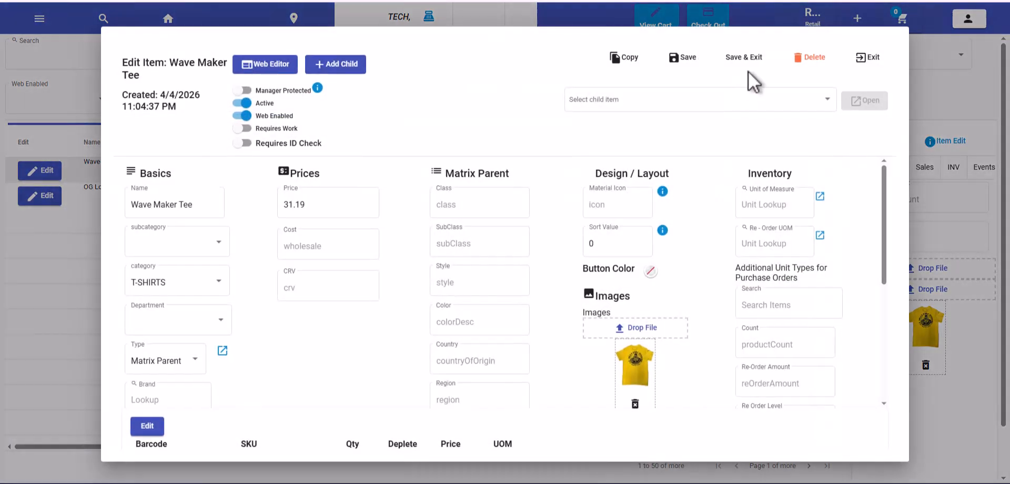
{"action": "left_click", "coordinate": [671, 103]}
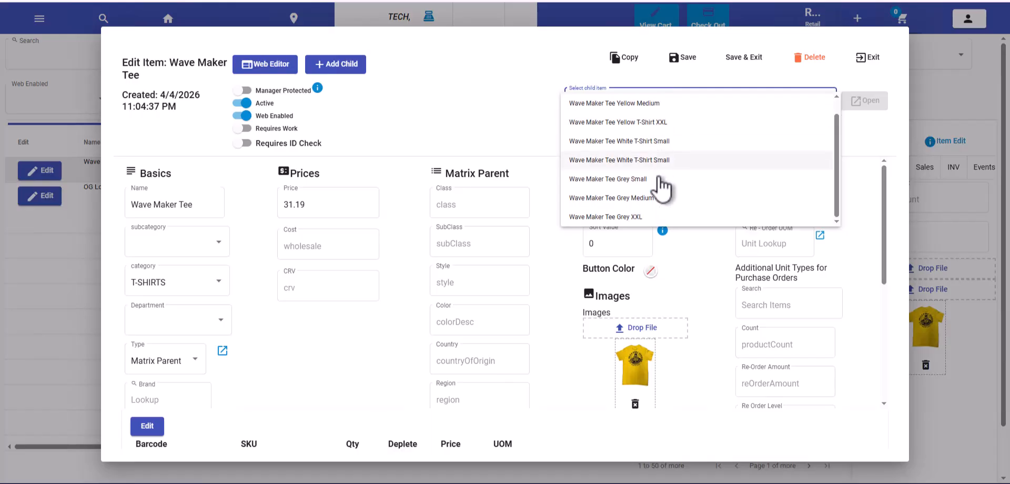
{"action": "scroll", "coordinate": [672, 131], "scroll_direction": "up", "scroll_amount": 1}
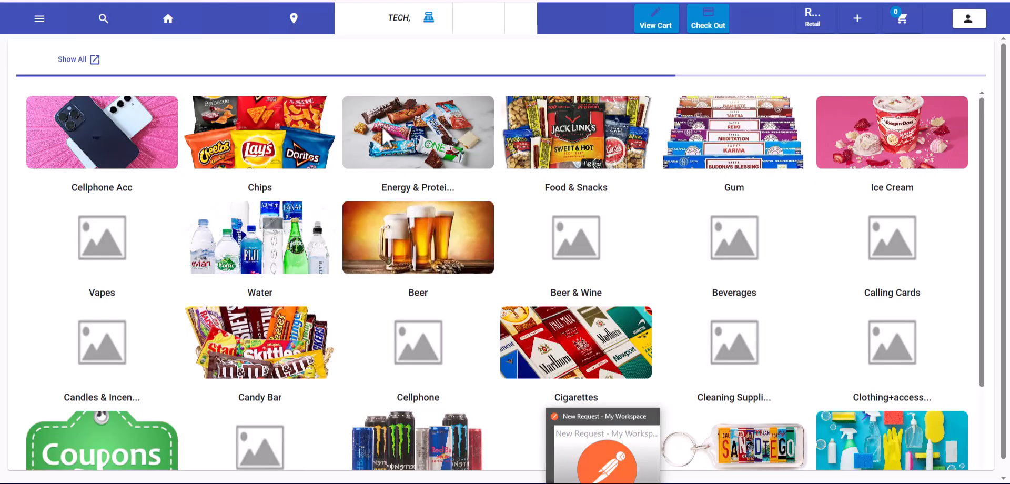
Step: Open the shirts category in the store catalog and view the Wave Maker Tee product page
{"action": "scroll", "coordinate": [329, 249], "scroll_direction": "down", "scroll_amount": 1}
{"action": "scroll", "coordinate": [329, 250], "scroll_direction": "down", "scroll_amount": 8}
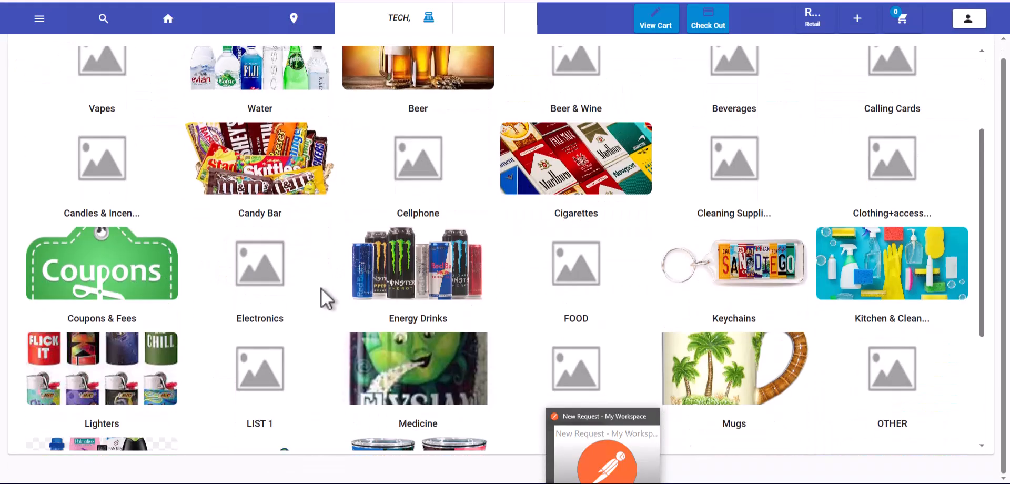
{"action": "left_click", "coordinate": [254, 379]}
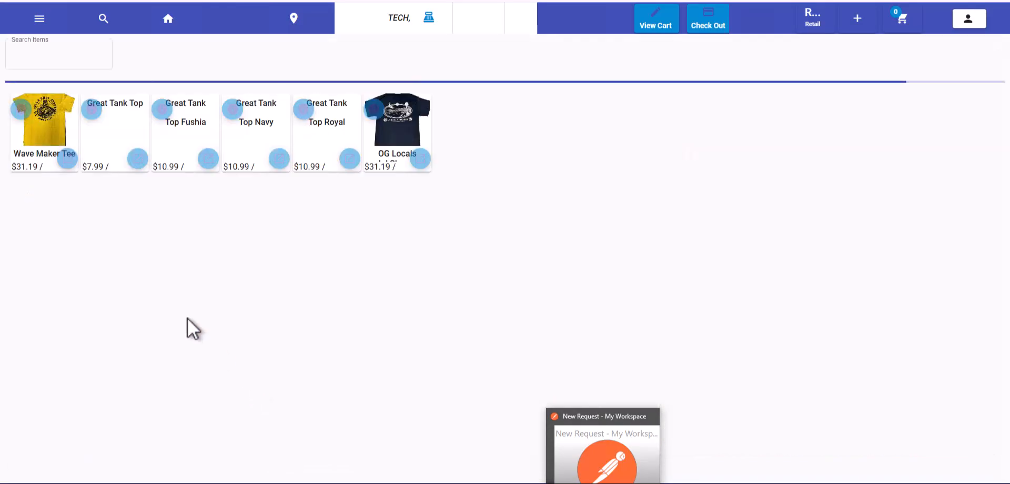
{"action": "left_click", "coordinate": [66, 155]}
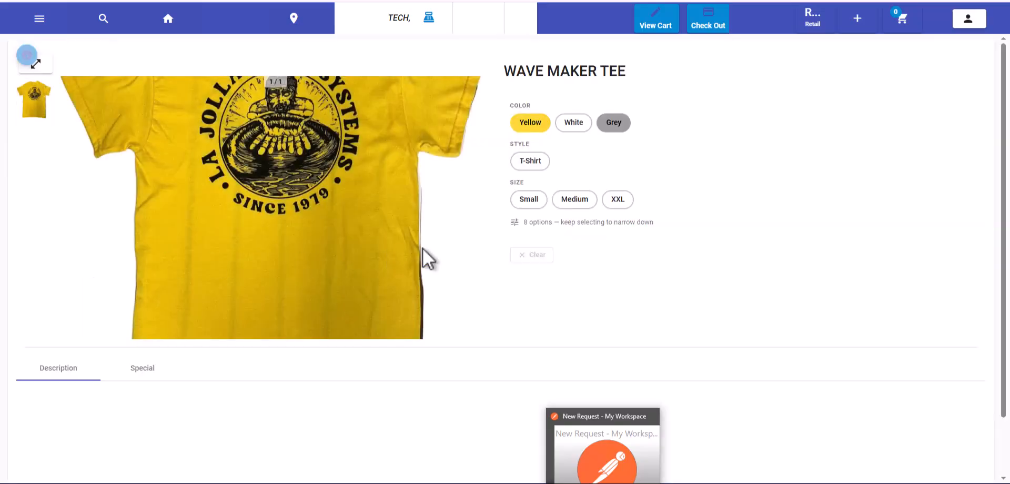
Step: Try the White color option, switch to Grey and check the Small size
{"action": "left_click", "coordinate": [569, 131]}
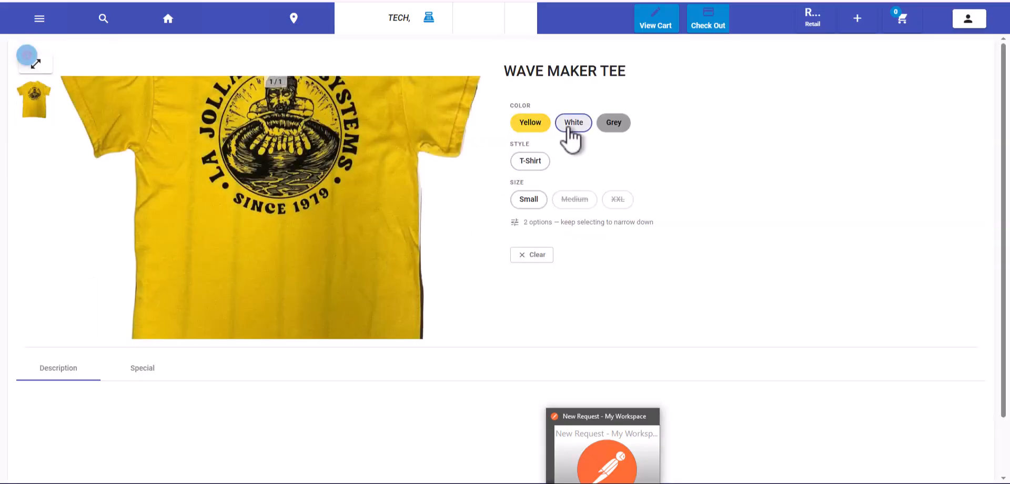
{"action": "left_click", "coordinate": [618, 126]}
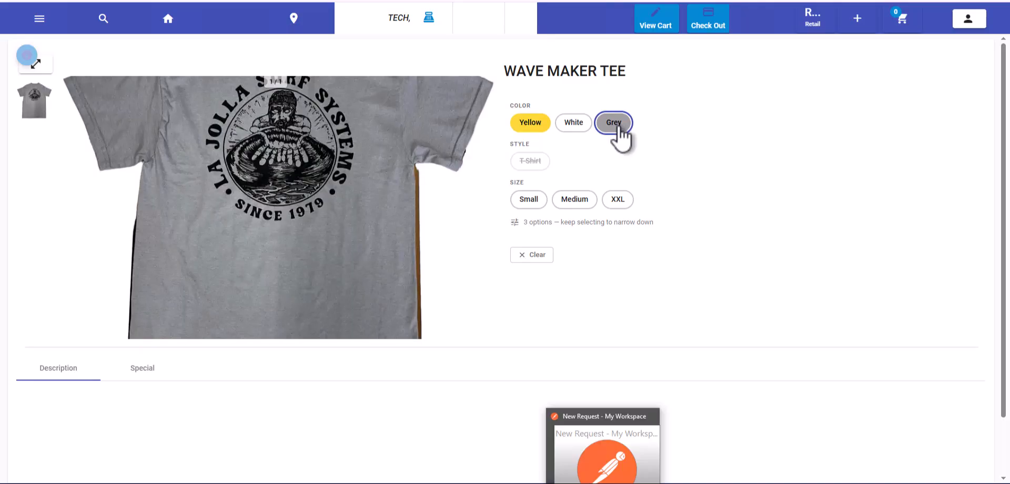
{"action": "left_click", "coordinate": [526, 205]}
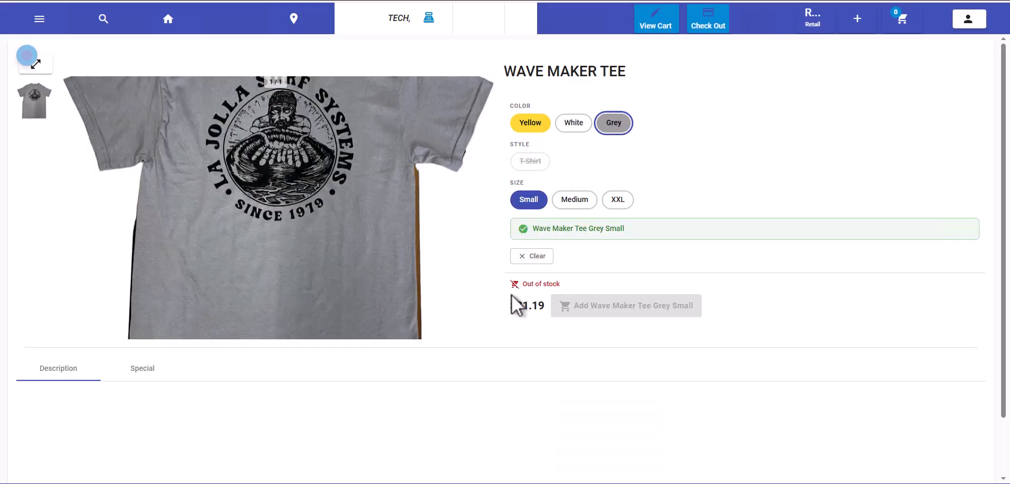
Step: Switch the grey shirt's size to Medium and add one to the cart
{"action": "left_click", "coordinate": [574, 206]}
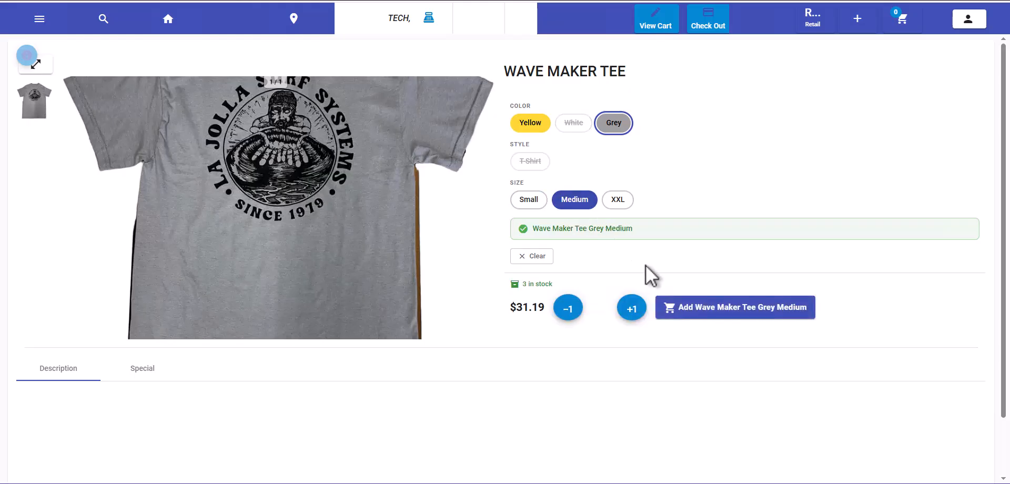
{"action": "left_click", "coordinate": [775, 310]}
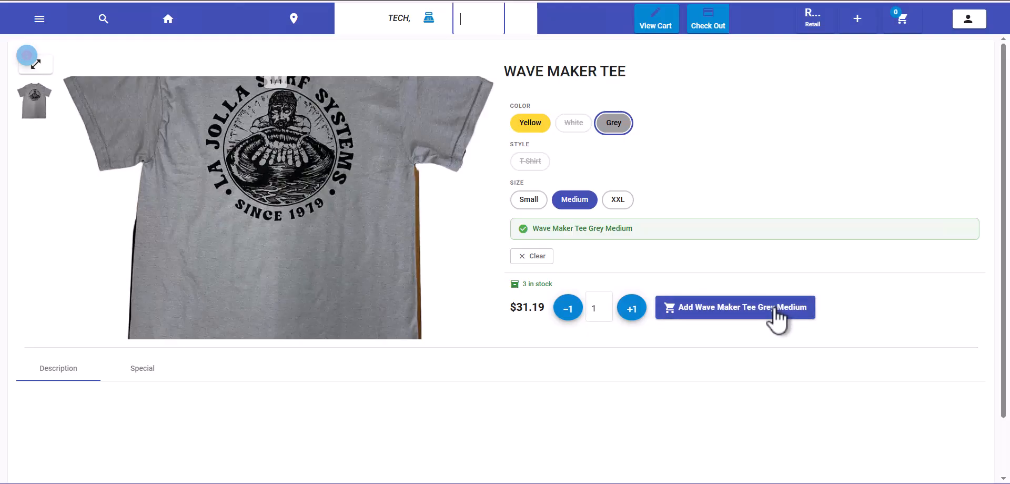